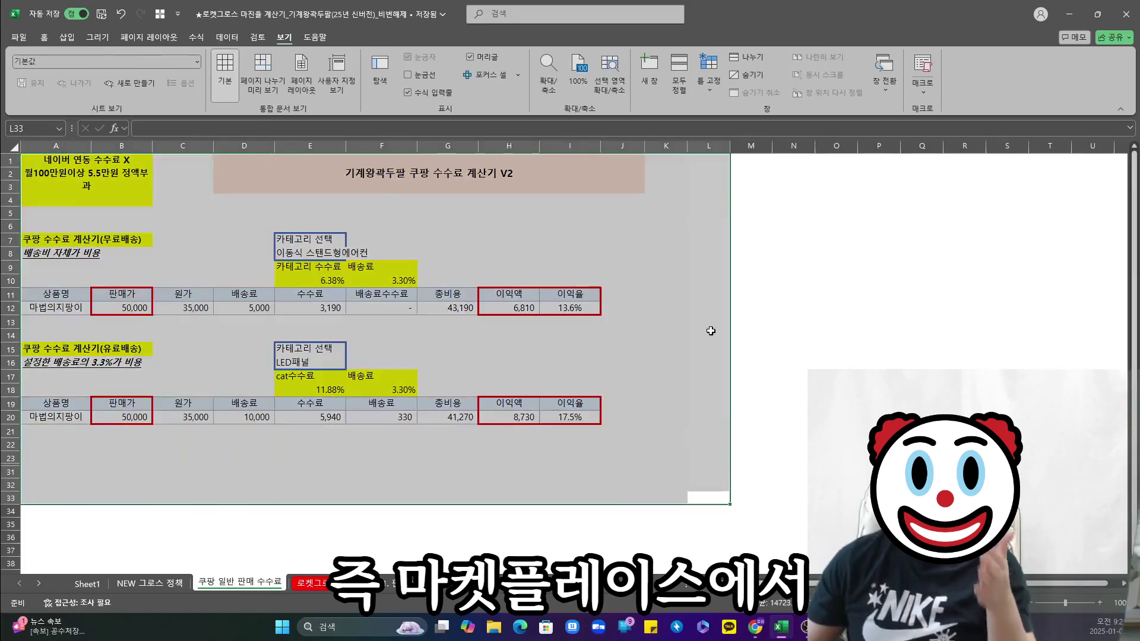
Look over the Coupang general sales fee calculator and the Rocket Growth (로켓그로스) fee sheet
{"action": "left_click", "coordinate": [712, 333]}
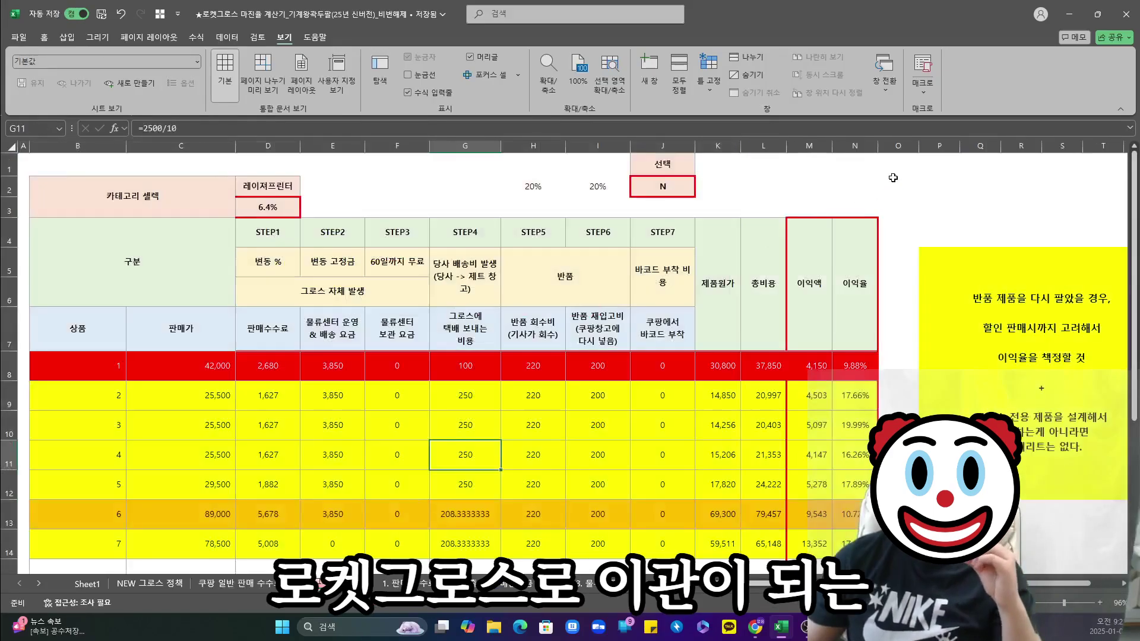
{"action": "left_click_drag", "start_coordinate": [893, 169], "coordinate": [24, 577]}
{"action": "scroll", "coordinate": [569, 328], "scroll_direction": "up", "scroll_amount": 2}
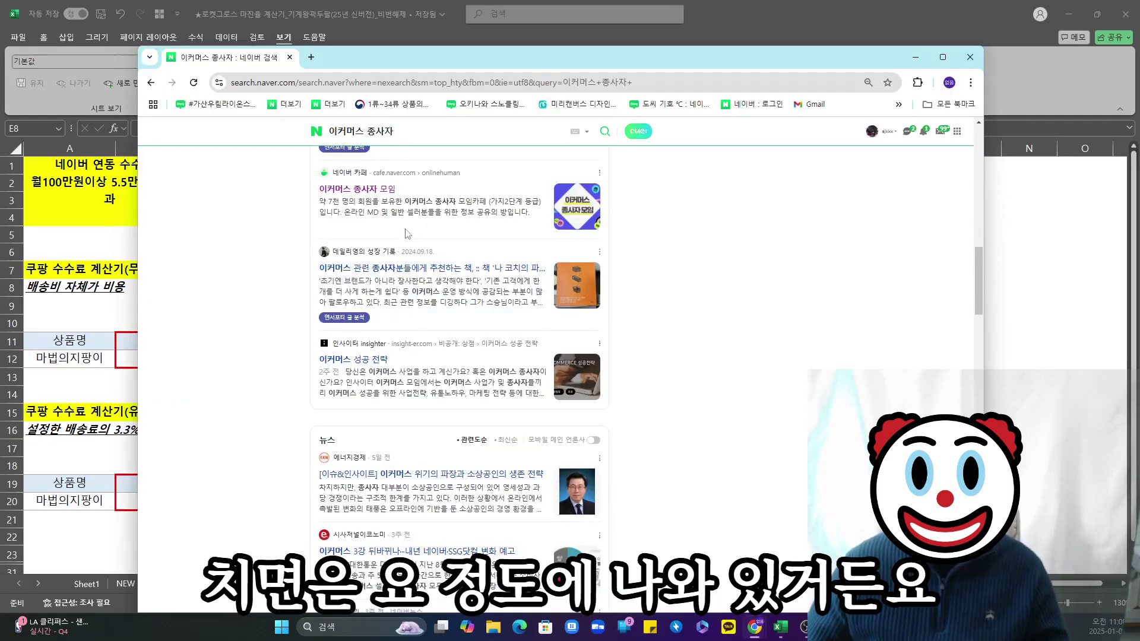
Open the 이커머스 종사자 모임 cafe from the Naver search results and go to its 쿠팡 운영 팁 board
{"action": "left_click", "coordinate": [359, 190]}
{"action": "scroll", "coordinate": [289, 237], "scroll_direction": "down", "scroll_amount": 5}
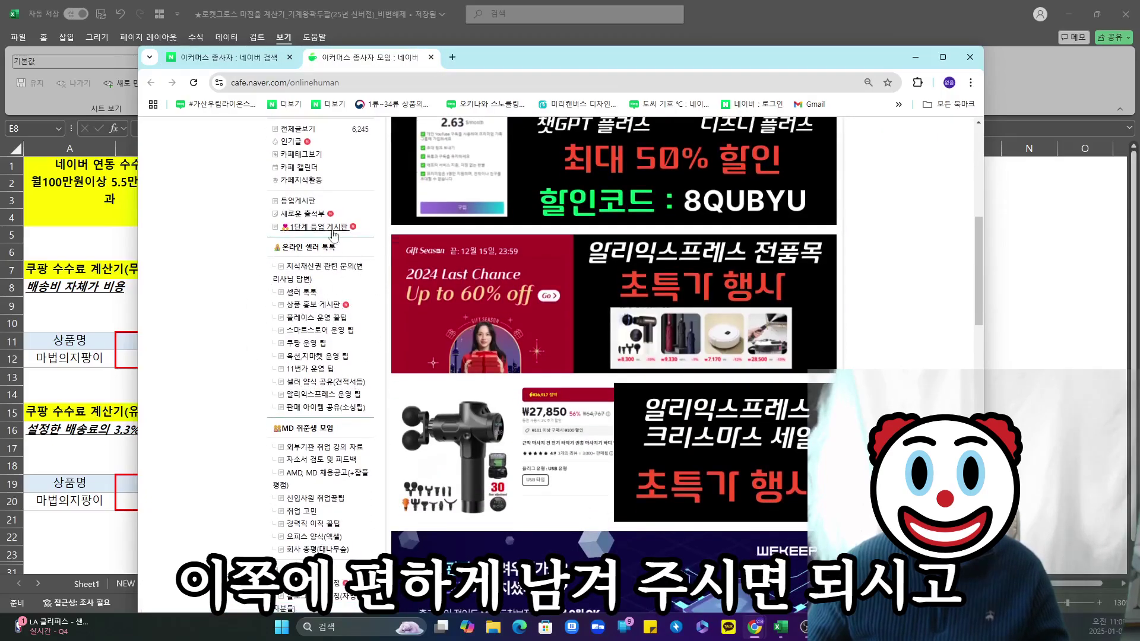
{"action": "left_click", "coordinate": [307, 344]}
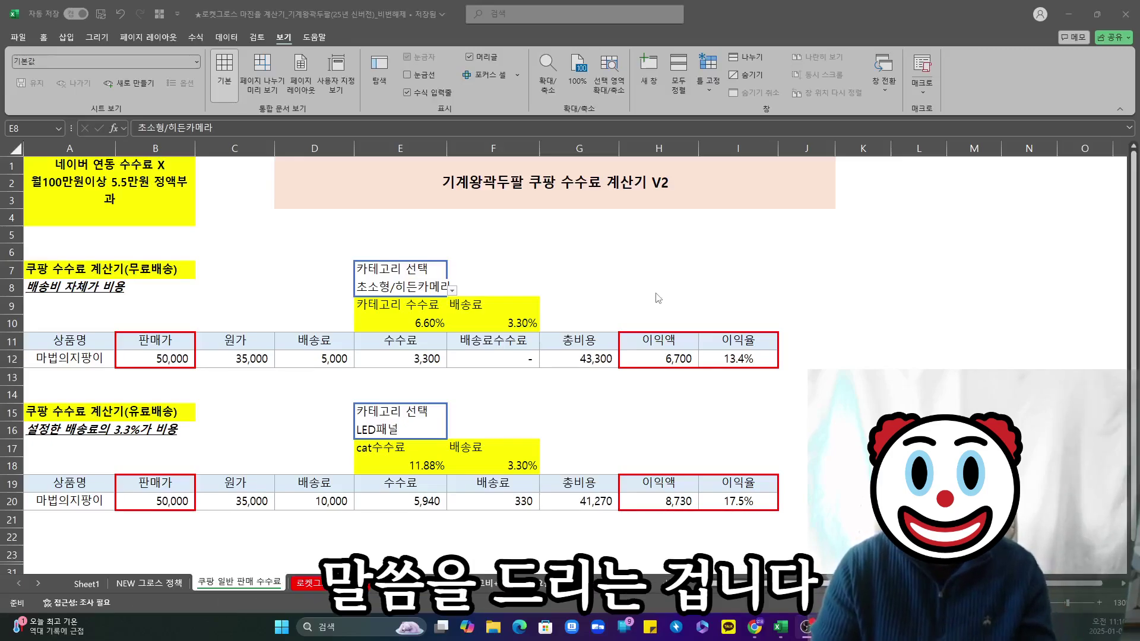
Compare the free-shipping and paid-shipping calculator headings, and select the Naver-linked fee note in A1
{"action": "left_click", "coordinate": [156, 306]}
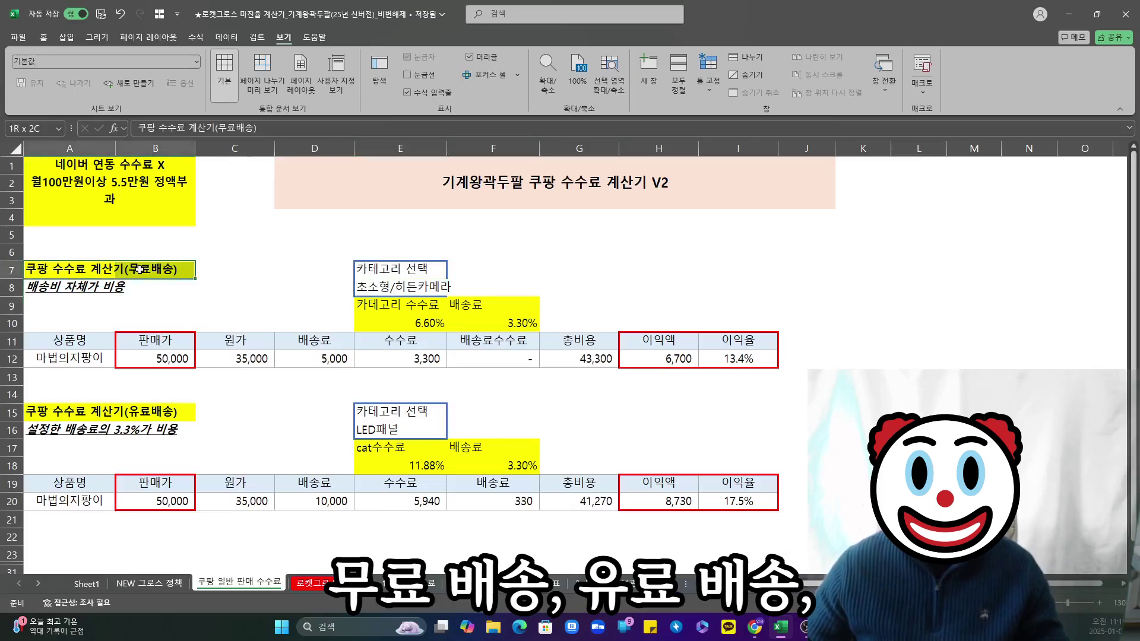
{"action": "left_click", "coordinate": [159, 411]}
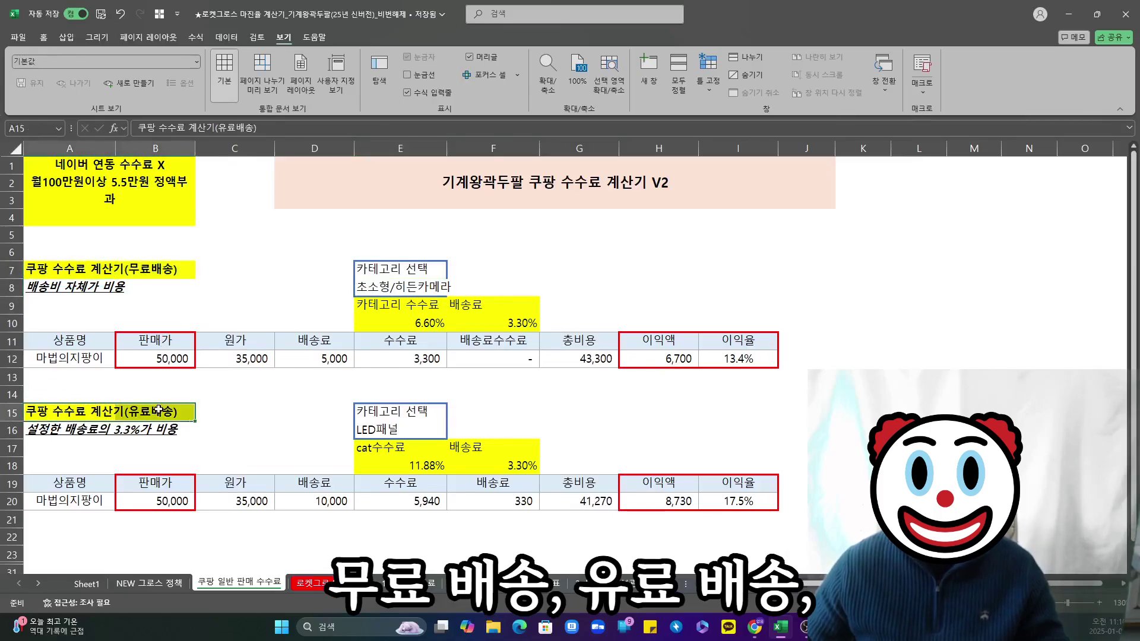
{"action": "left_click", "coordinate": [210, 426]}
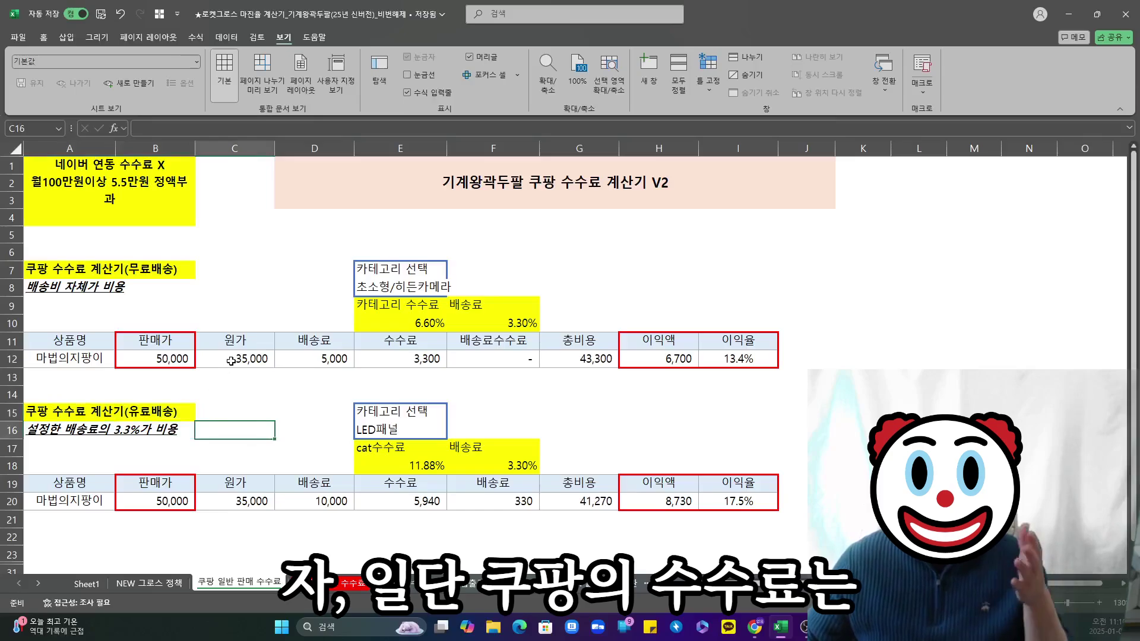
{"action": "key", "text": "ctrl+Home"}
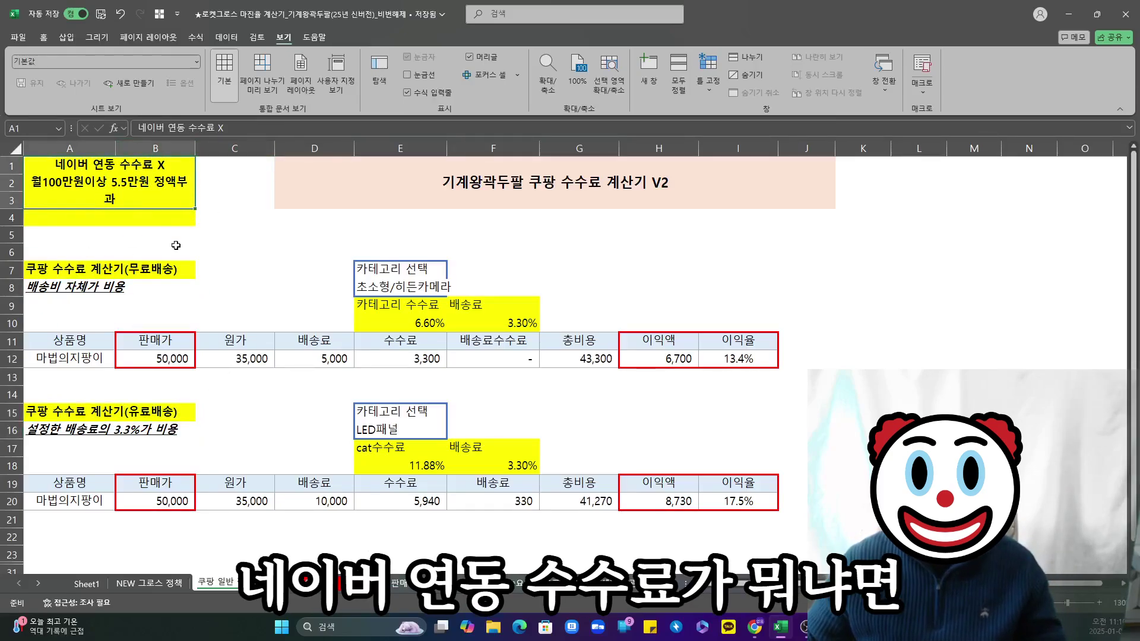
Switch to the browser and examine Coupang's entry in the KF94 mask price comparison and the marketplace links in the Naver search results
{"action": "key", "text": "alt+Tab"}
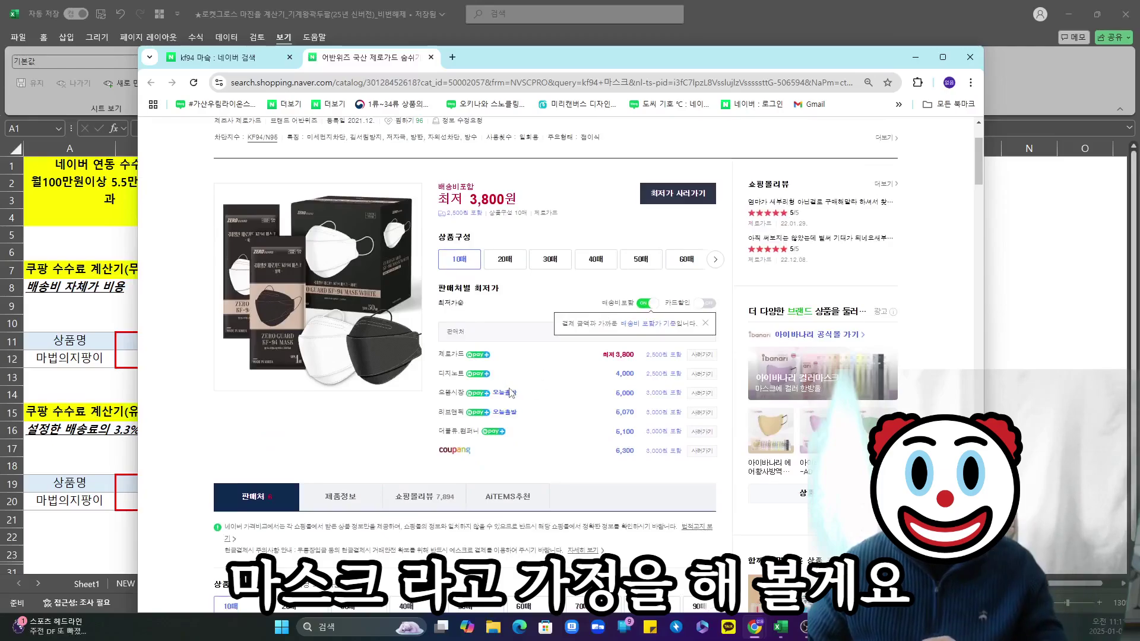
{"action": "scroll", "coordinate": [510, 391], "scroll_direction": "down", "scroll_amount": 2}
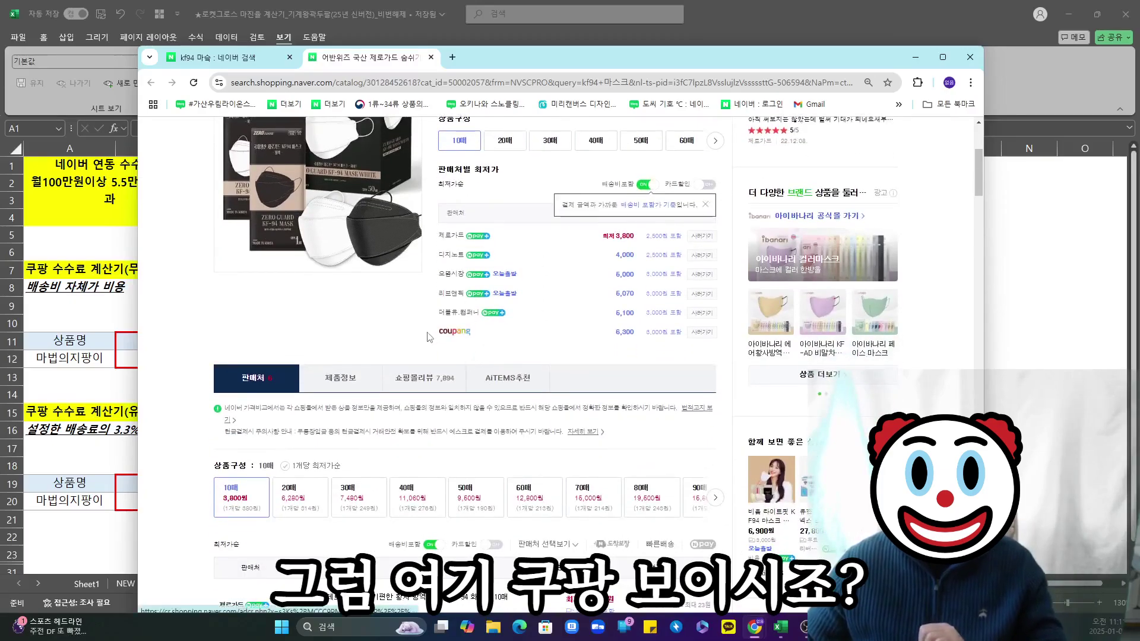
{"action": "left_click_drag", "start_coordinate": [427, 333], "coordinate": [504, 339]}
{"action": "scroll", "coordinate": [502, 362], "scroll_direction": "up", "scroll_amount": 1}
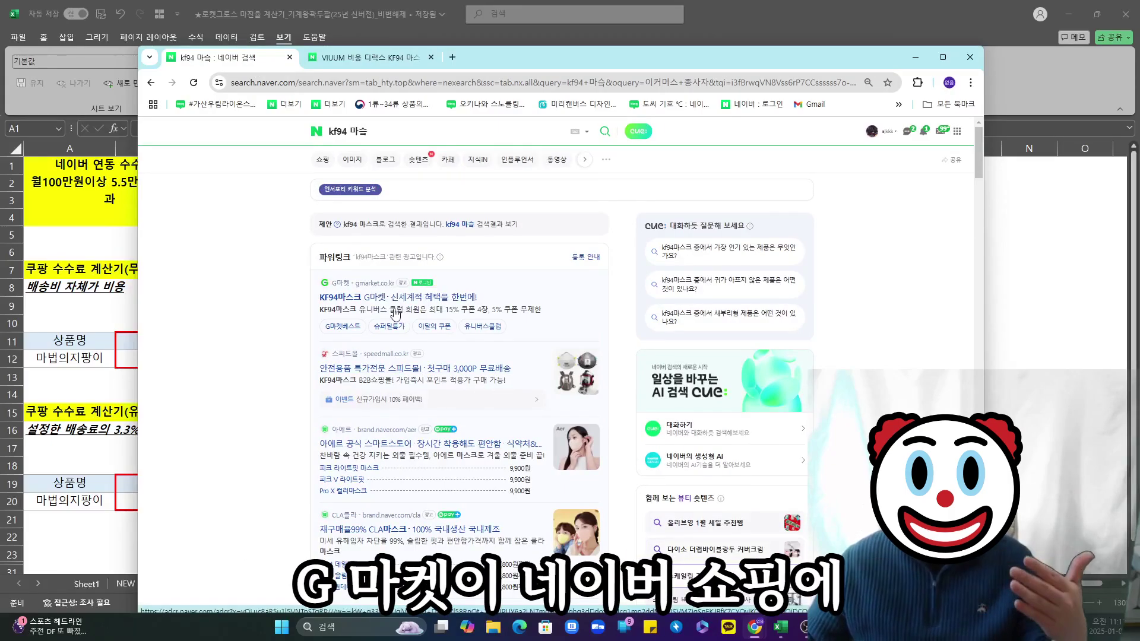
{"action": "scroll", "coordinate": [440, 332], "scroll_direction": "down", "scroll_amount": 10}
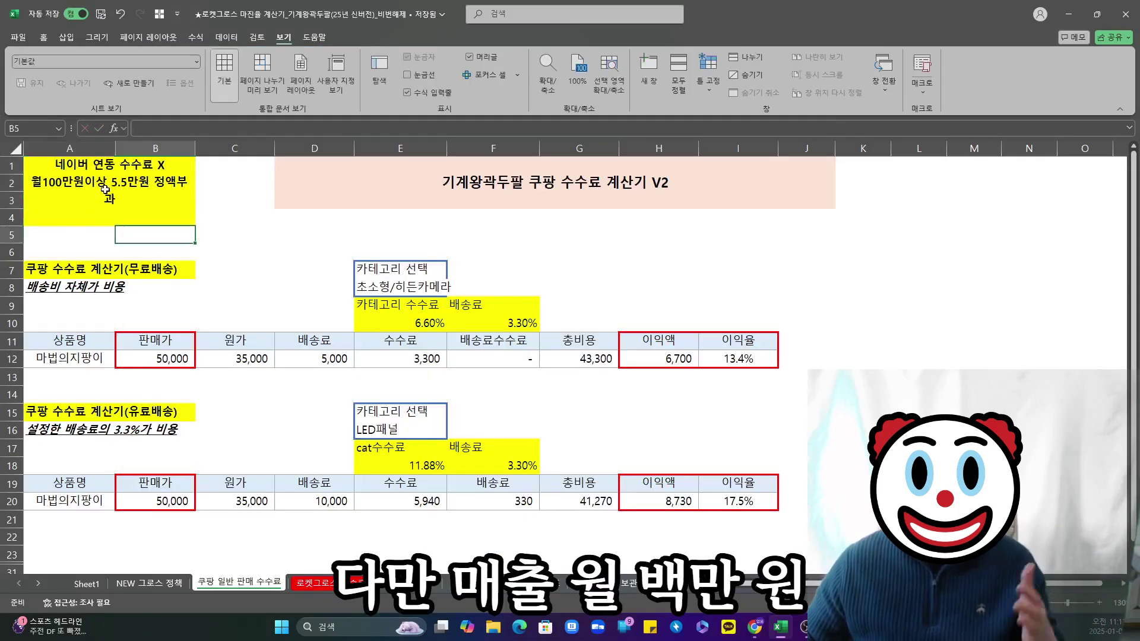
Review the Naver-linked fee note, then compare the free-shipping and paid-shipping calculator blocks and the shipping cost note in A8
{"action": "left_click", "coordinate": [105, 191]}
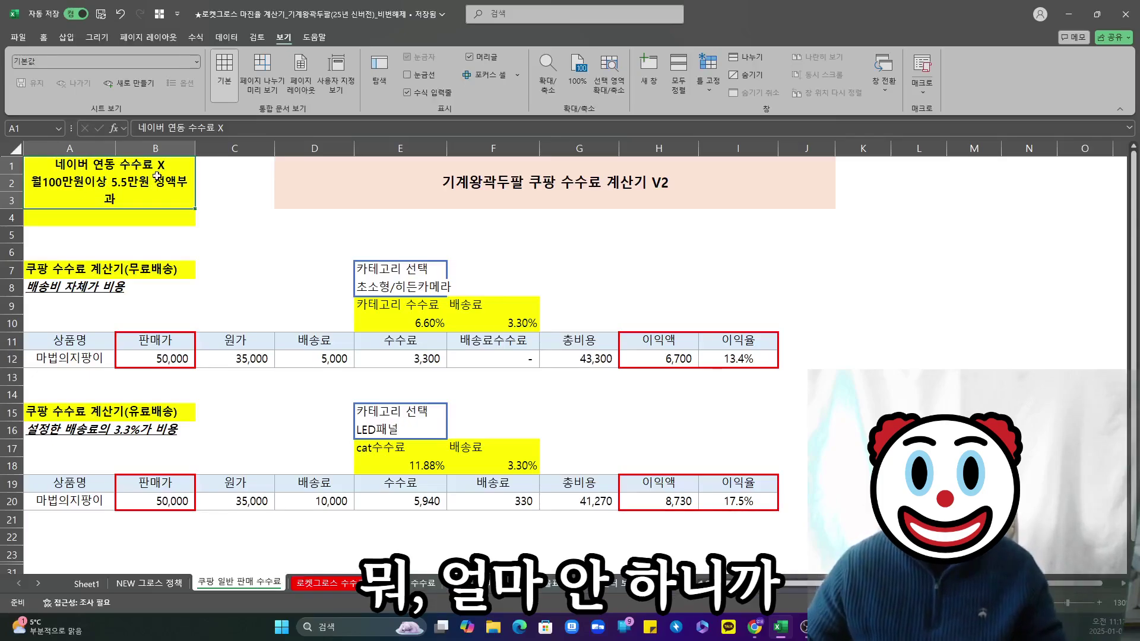
{"action": "left_click_drag", "start_coordinate": [41, 274], "coordinate": [753, 359]}
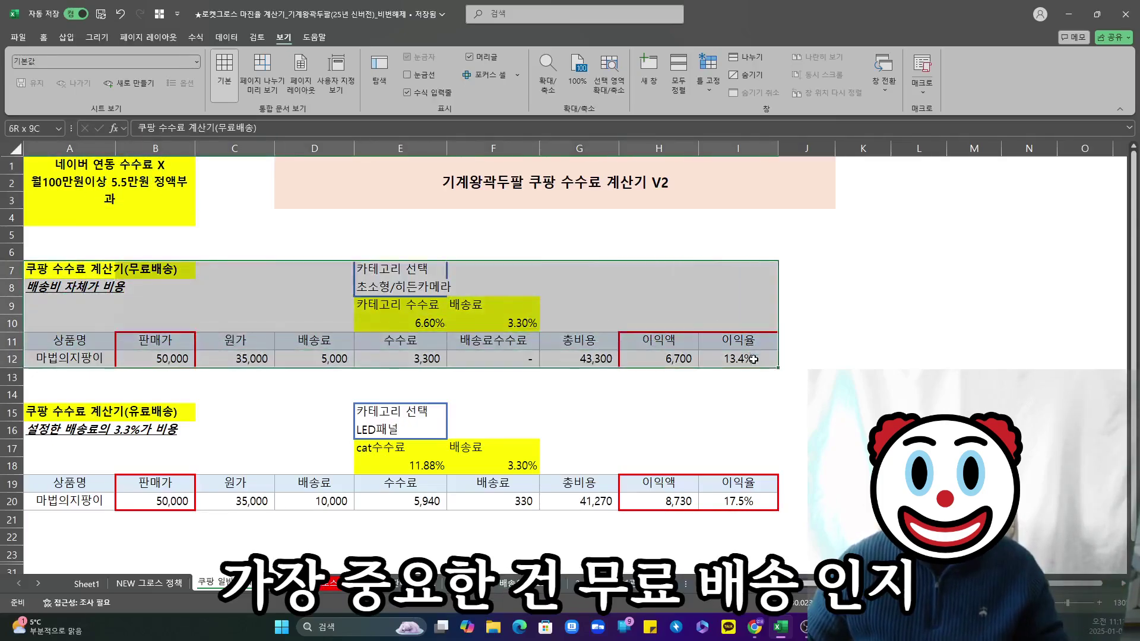
{"action": "left_click_drag", "start_coordinate": [70, 415], "coordinate": [763, 510]}
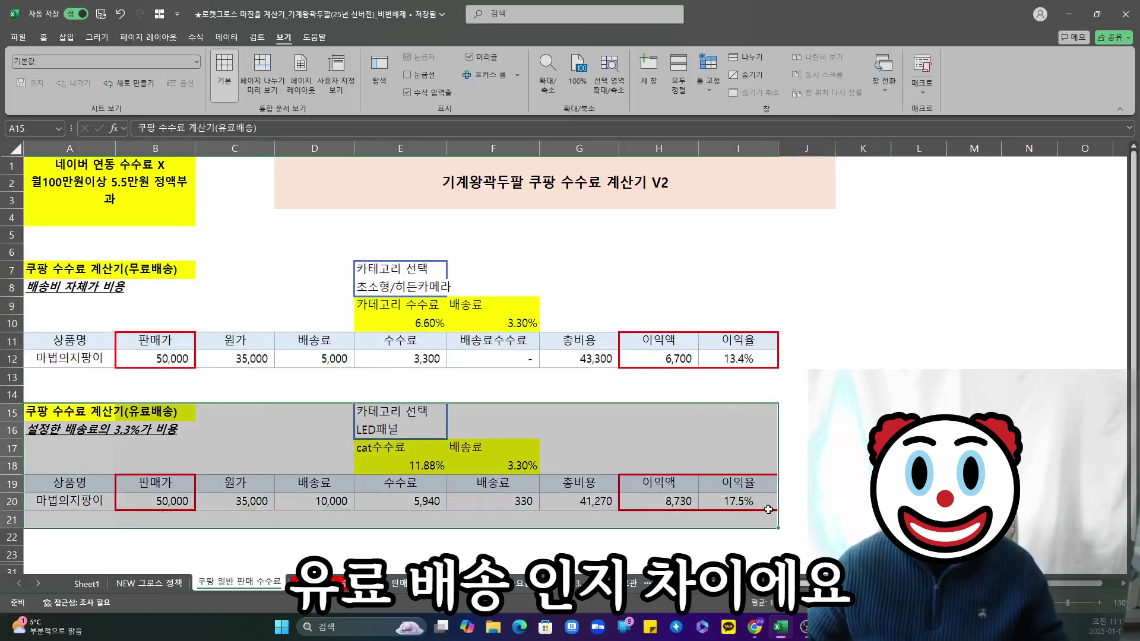
{"action": "left_click", "coordinate": [86, 290]}
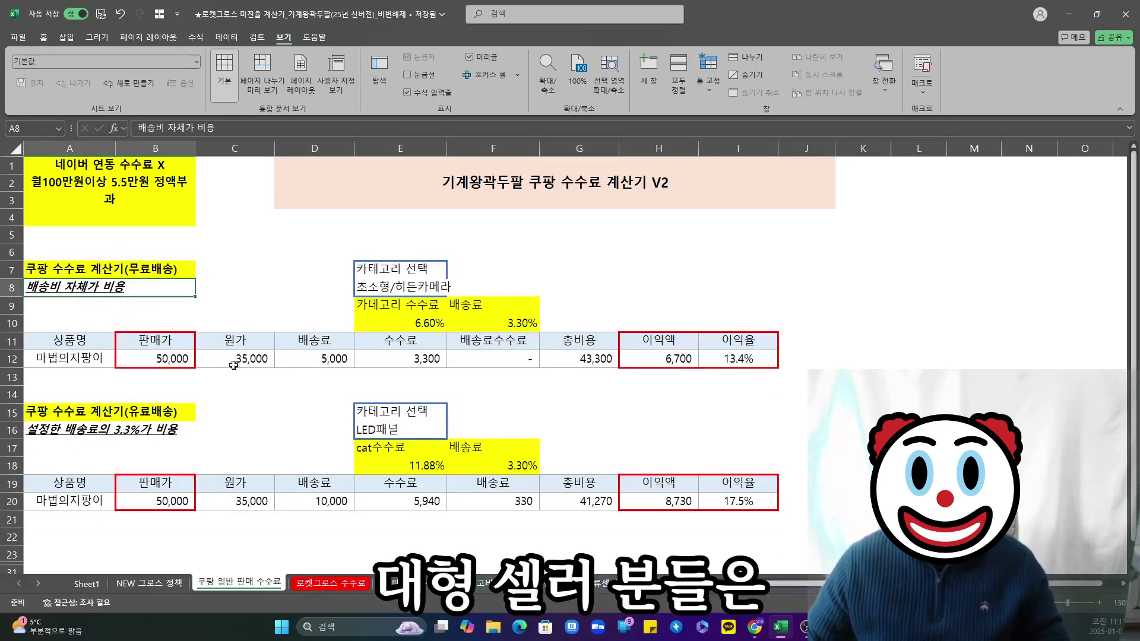
Set the shipping fee (배송료) in D12 of the free-shipping calculator to 3000
{"action": "left_click", "coordinate": [380, 364]}
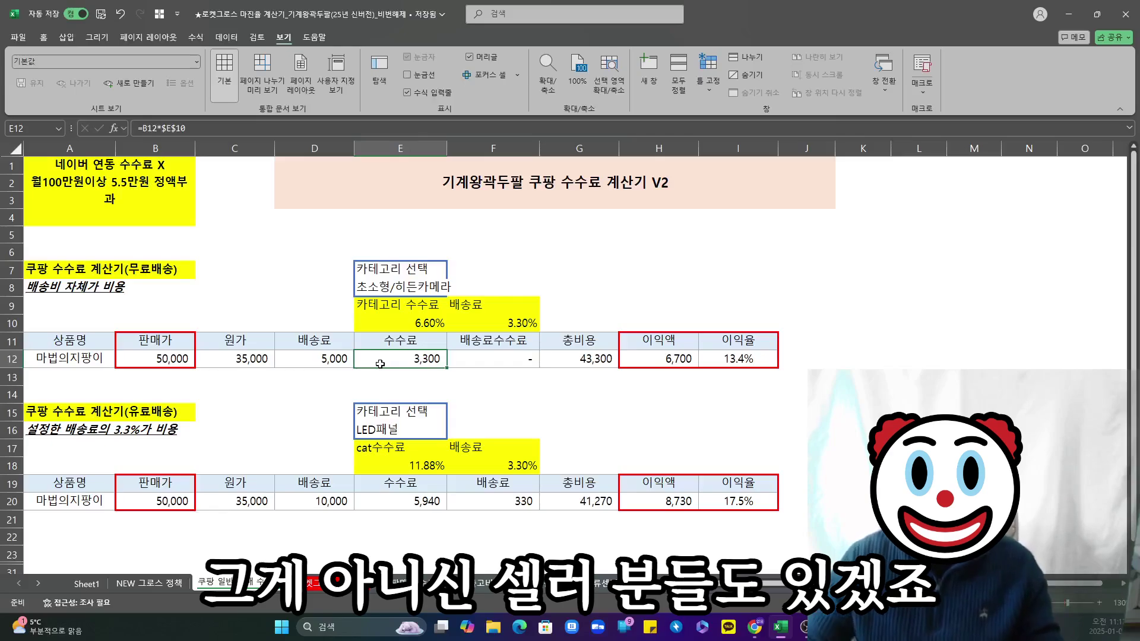
{"action": "left_click_drag", "start_coordinate": [321, 341], "coordinate": [353, 364]}
{"action": "left_click", "coordinate": [304, 358]}
{"action": "type", "text": "3000"}
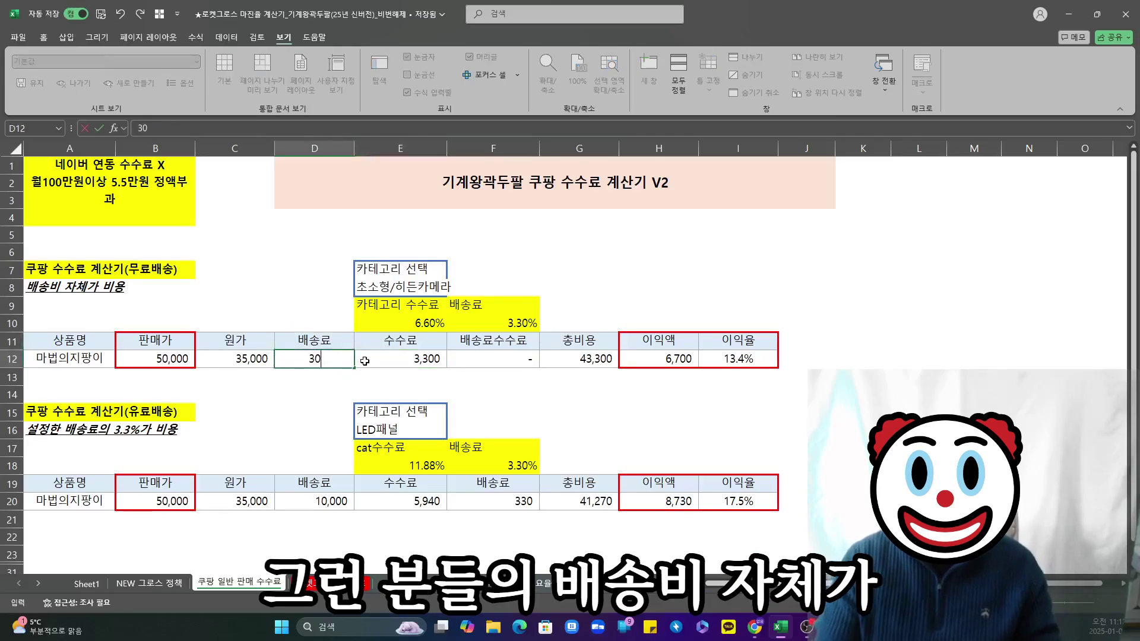
{"action": "key", "text": "Return"}
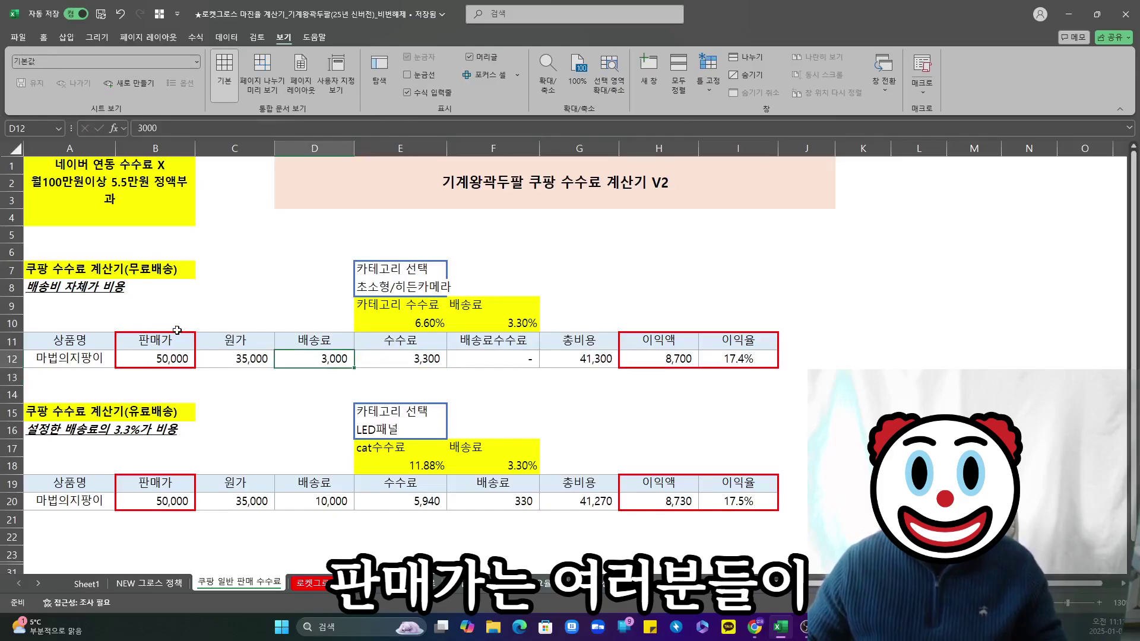
Review the selling price, cost price and shipping fee columns of the free-shipping calculator, ending with the whole block selected
{"action": "left_click_drag", "start_coordinate": [166, 322], "coordinate": [172, 371]}
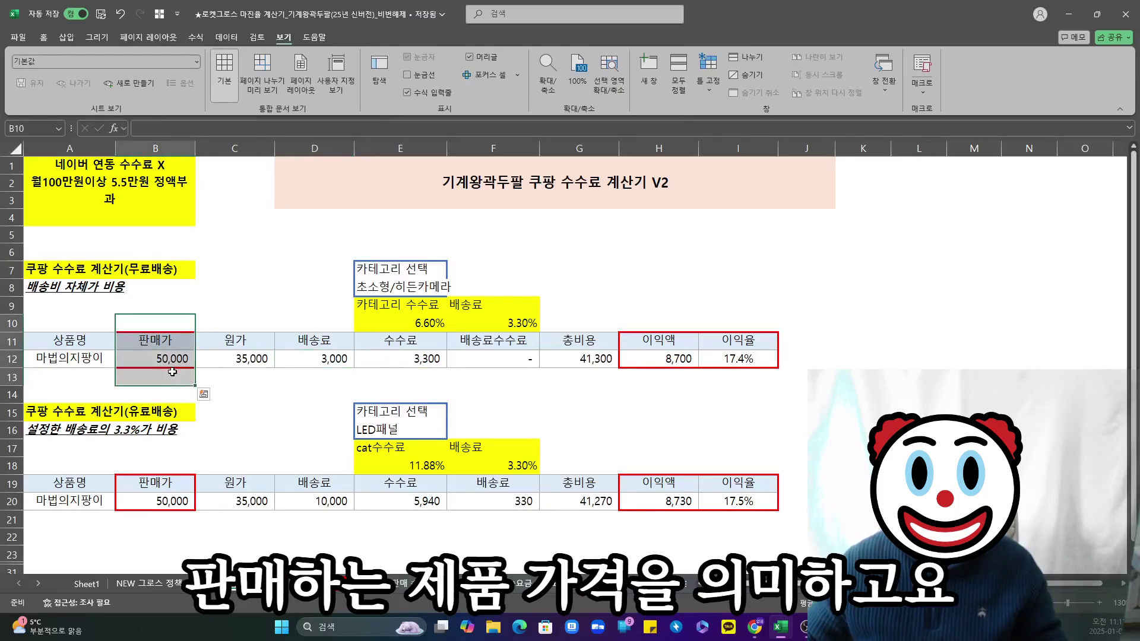
{"action": "left_click_drag", "start_coordinate": [224, 324], "coordinate": [225, 368]}
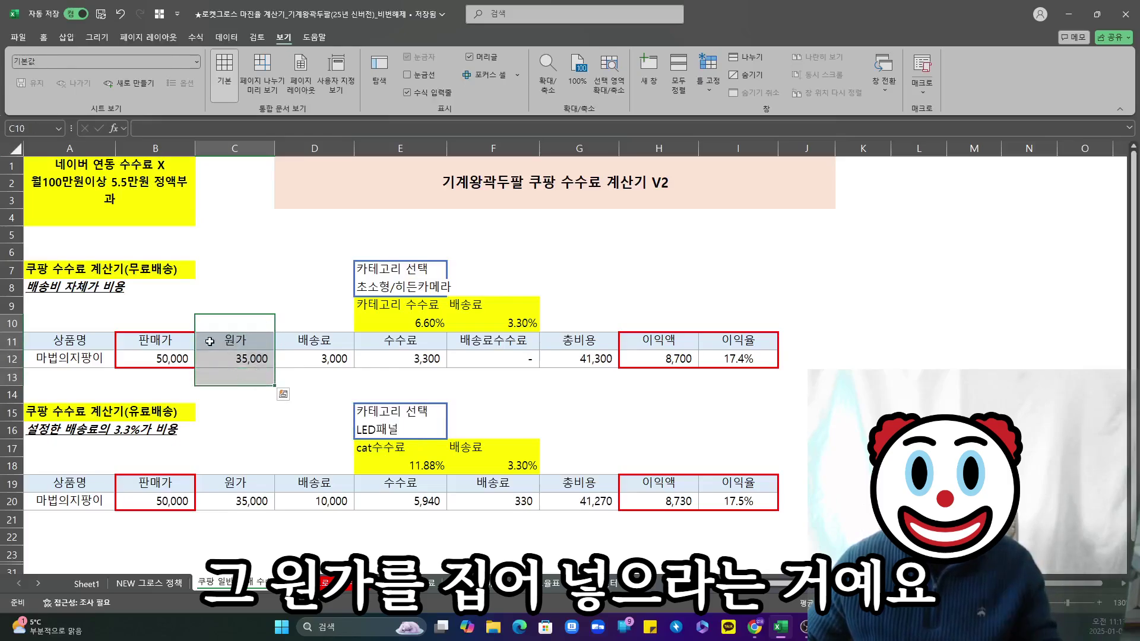
{"action": "left_click_drag", "start_coordinate": [155, 324], "coordinate": [160, 375]}
{"action": "left_click_drag", "start_coordinate": [234, 324], "coordinate": [232, 377]}
{"action": "left_click_drag", "start_coordinate": [314, 323], "coordinate": [315, 377]}
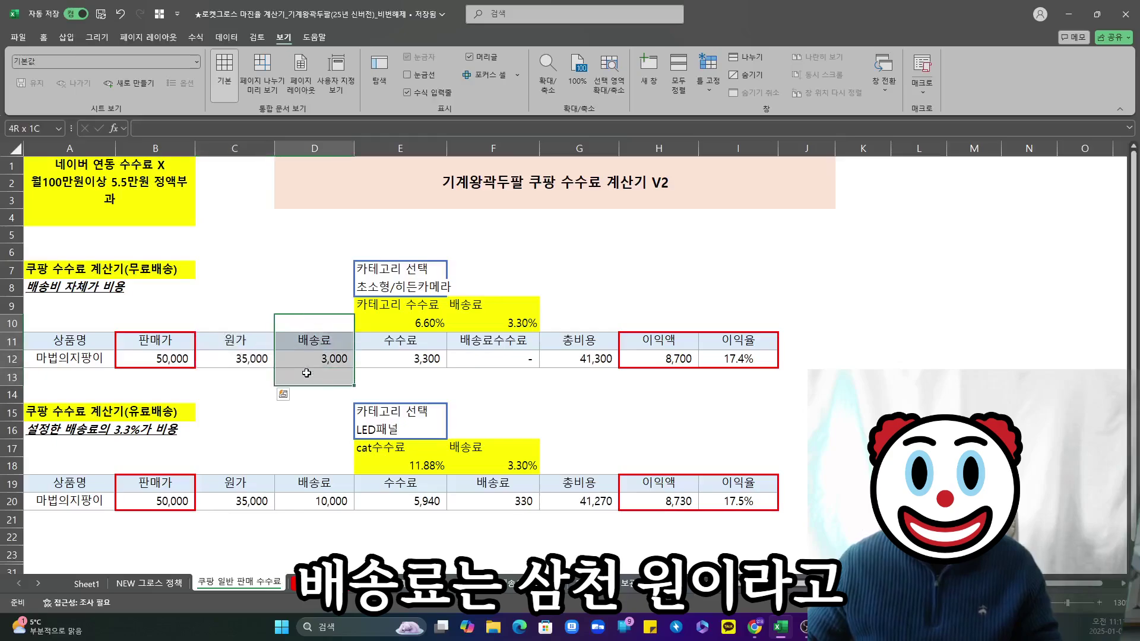
{"action": "left_click_drag", "start_coordinate": [37, 308], "coordinate": [750, 381]}
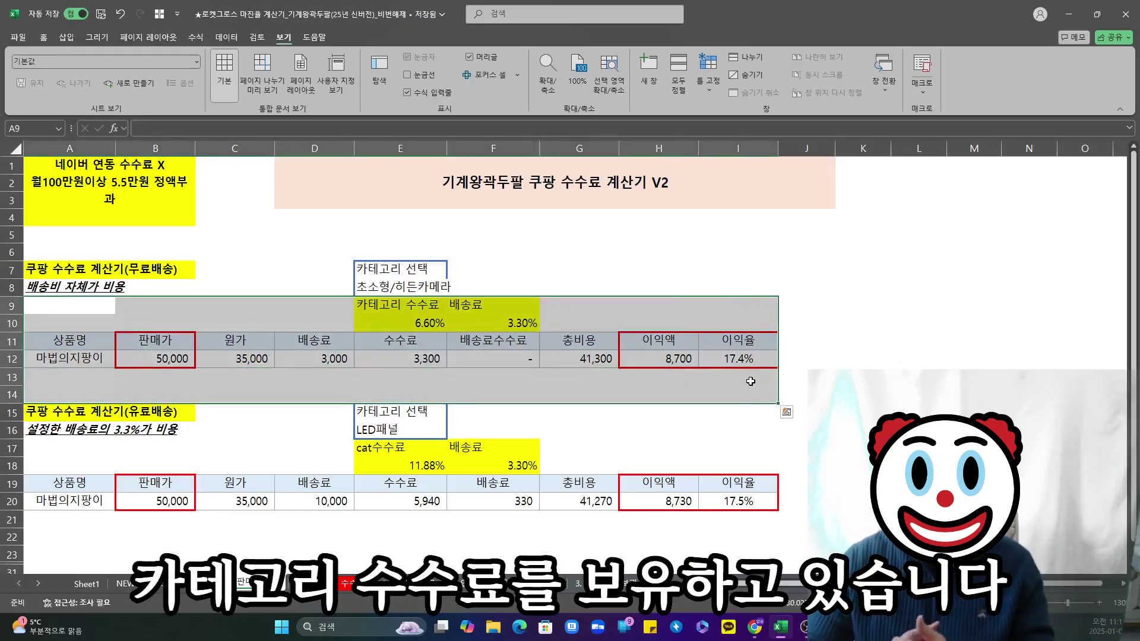
Set the free-shipping calculator's category in E8 to 하이패스 and check its category fee rate in E10
{"action": "left_click", "coordinate": [428, 287]}
{"action": "left_click", "coordinate": [452, 291]}
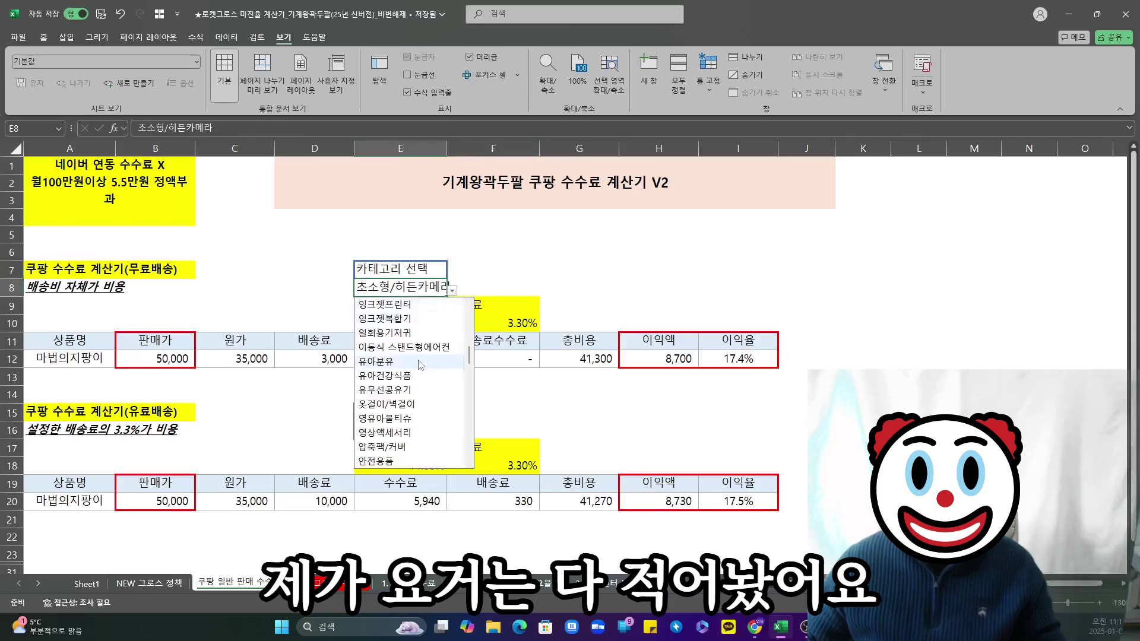
{"action": "scroll", "coordinate": [403, 359], "scroll_direction": "up", "scroll_amount": 1}
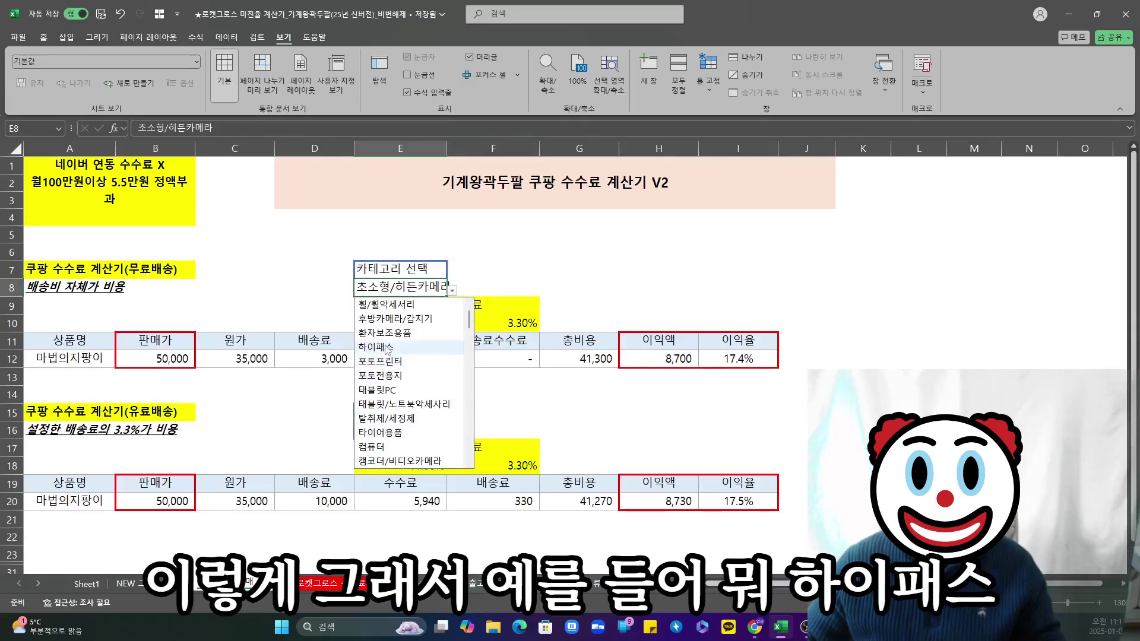
{"action": "left_click", "coordinate": [377, 347]}
{"action": "left_click", "coordinate": [422, 323]}
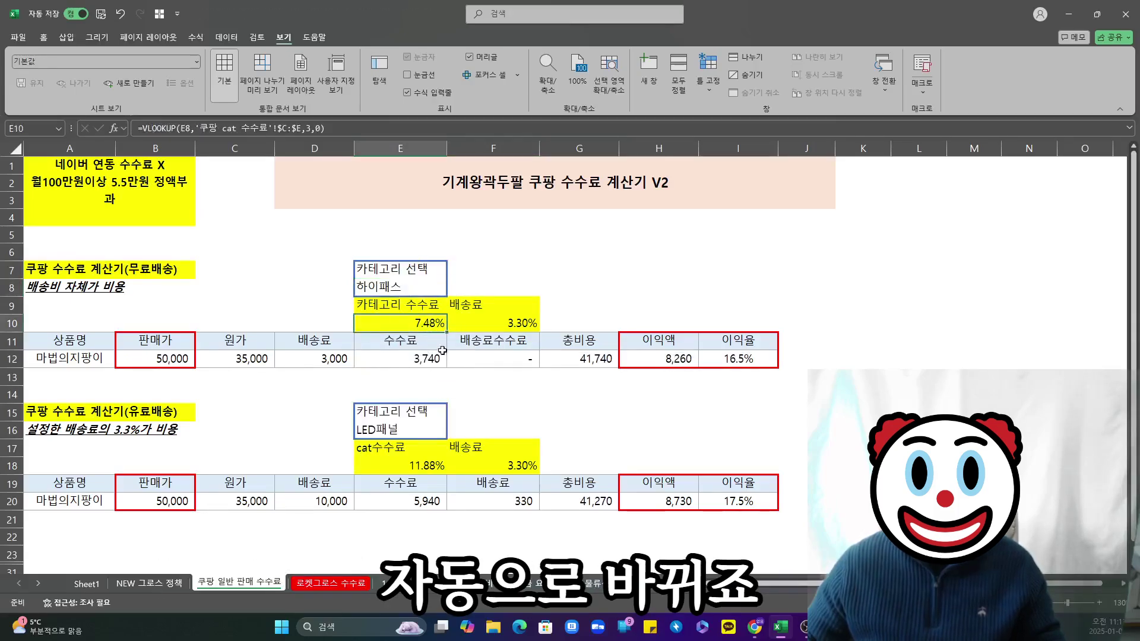
Set the free-shipping calculator's category in E8 to 영상액세서리 and check its category fee rate
{"action": "left_click", "coordinate": [403, 288]}
{"action": "left_click", "coordinate": [452, 290]}
{"action": "scroll", "coordinate": [423, 371], "scroll_direction": "down", "scroll_amount": 5}
{"action": "left_click", "coordinate": [423, 374]}
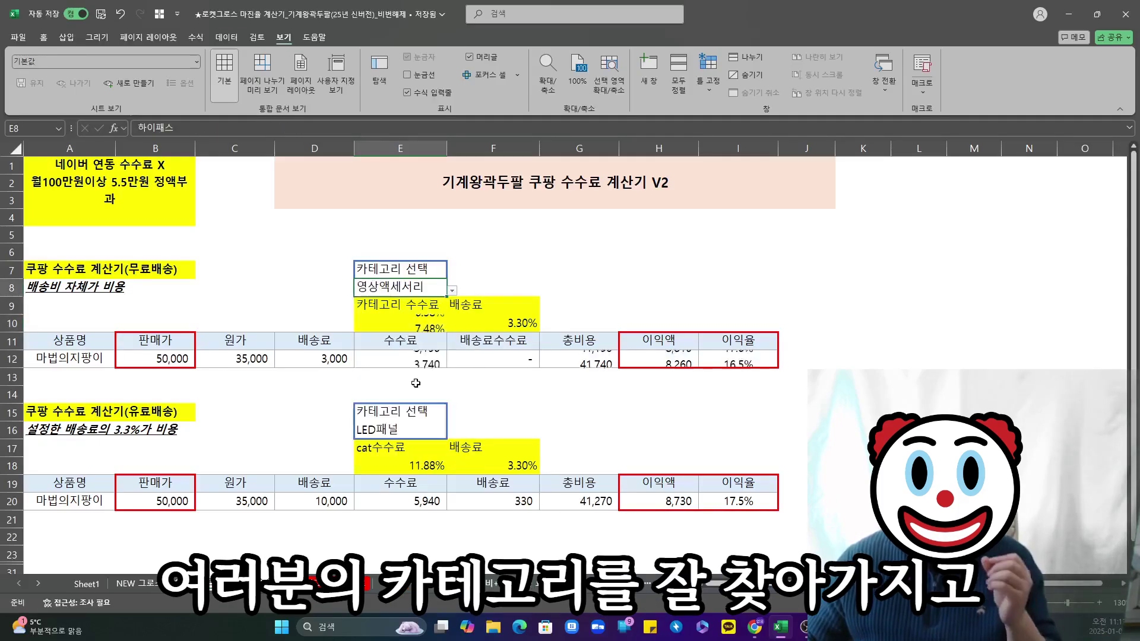
{"action": "left_click", "coordinate": [418, 326]}
Review the free-shipping calculator block, going through its cost price, shipping fee, selling price, category fee rate and fee amount
{"action": "left_click_drag", "start_coordinate": [104, 284], "coordinate": [711, 358]}
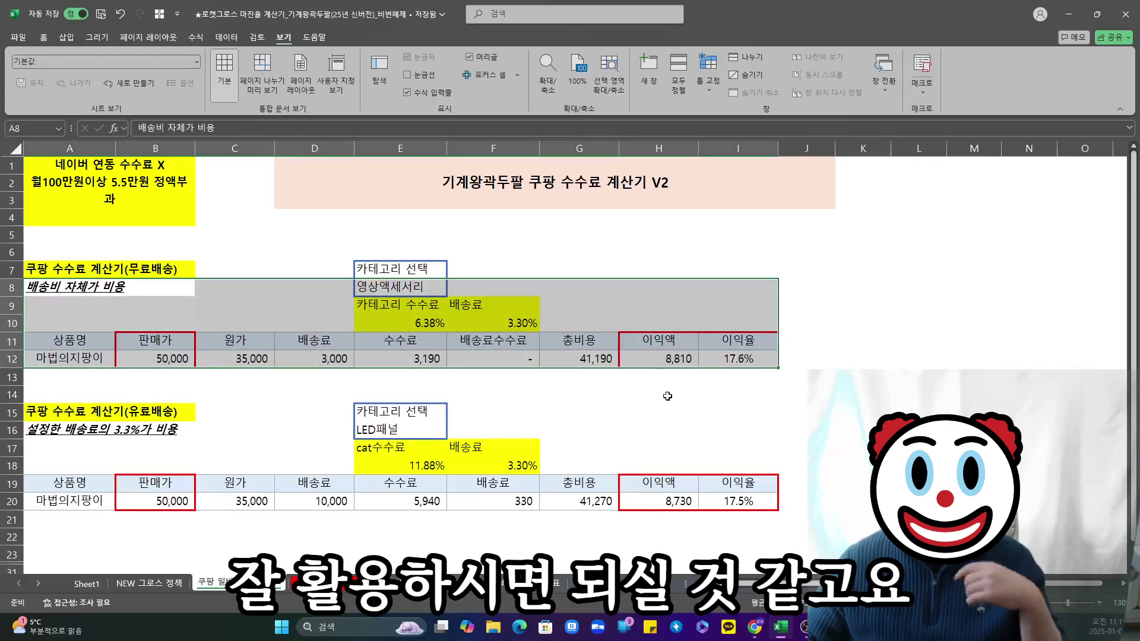
{"action": "left_click", "coordinate": [644, 406]}
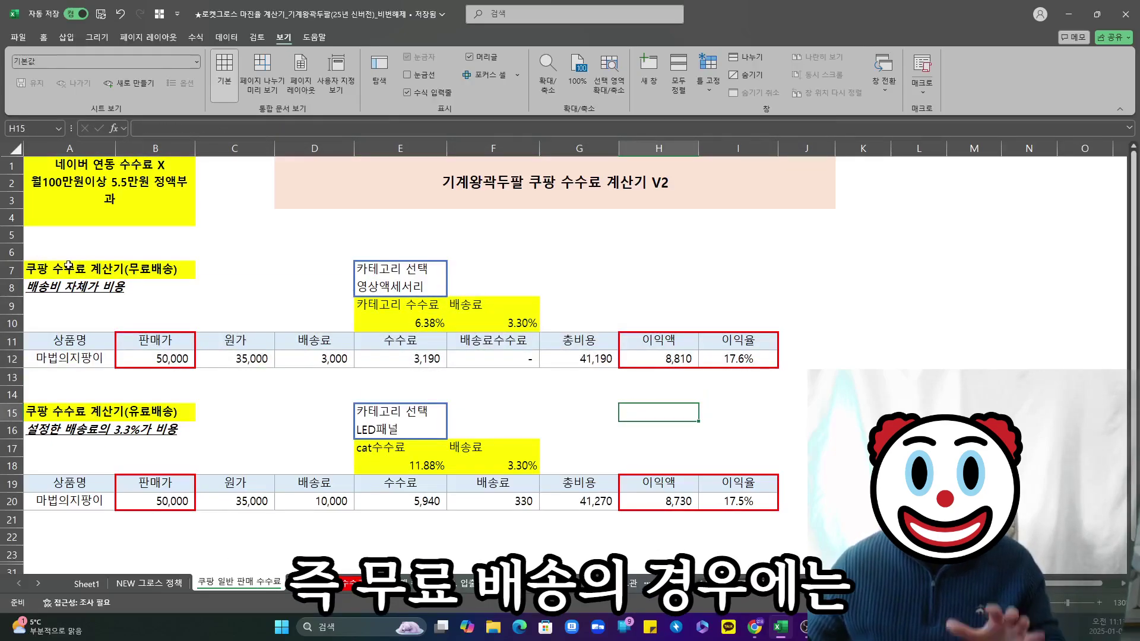
{"action": "left_click_drag", "start_coordinate": [71, 271], "coordinate": [742, 374]}
{"action": "left_click", "coordinate": [232, 352]}
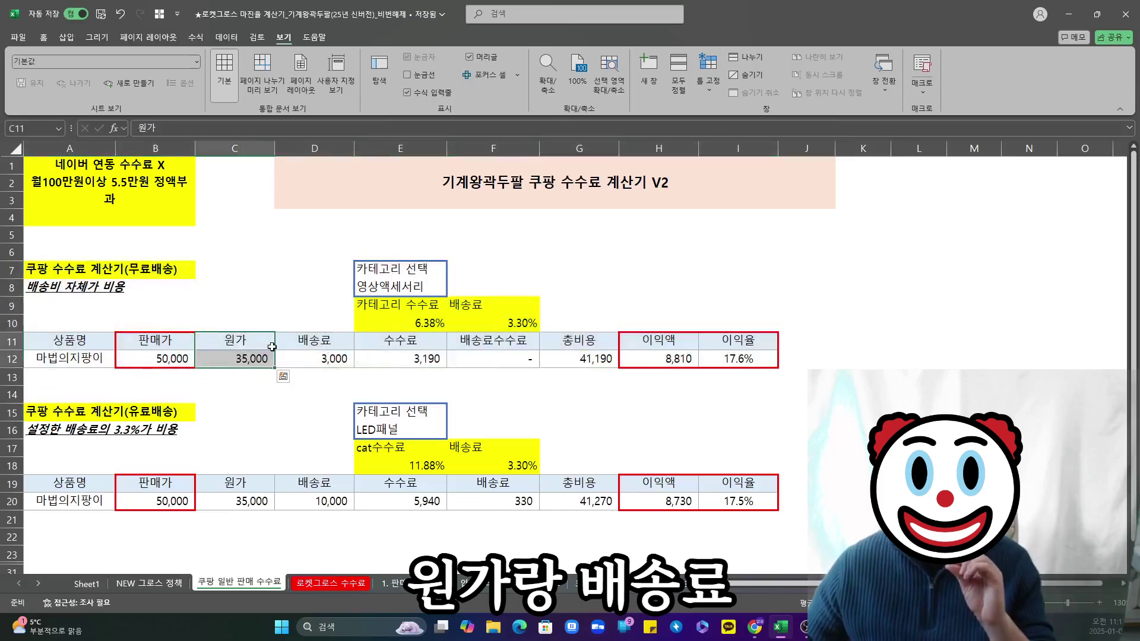
{"action": "key", "text": "Right"}
{"action": "key", "text": "Right"}
{"action": "left_click", "coordinate": [175, 356]}
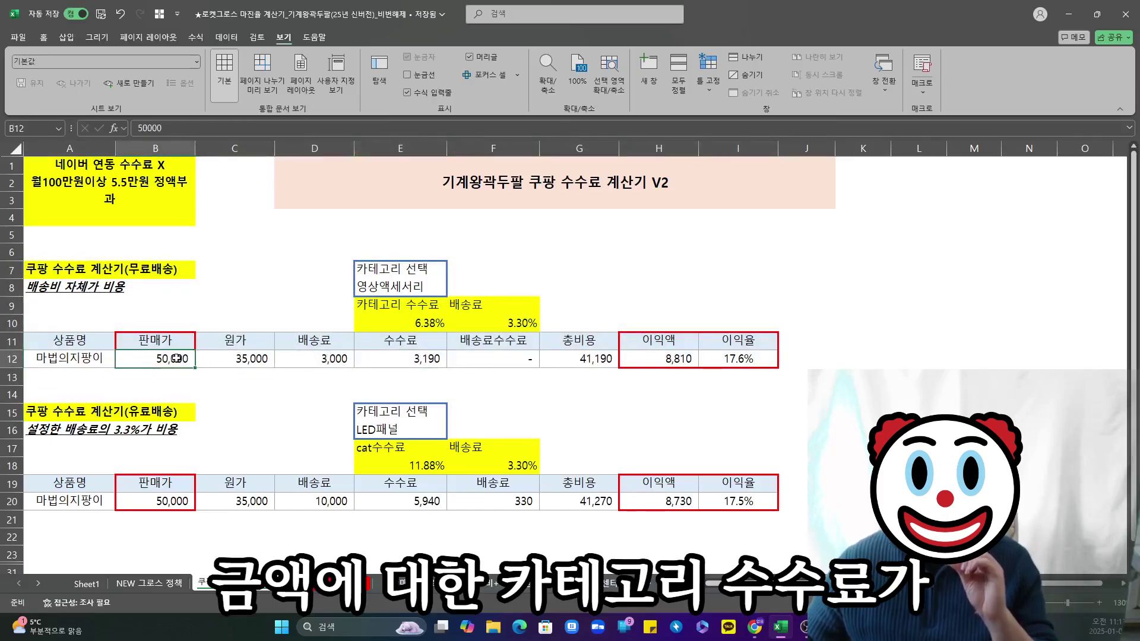
{"action": "left_click", "coordinate": [374, 323]}
{"action": "left_click", "coordinate": [402, 354]}
Inspect the total cost formula in G12 and its cost inputs, then check the profit and selling price cells
{"action": "left_click_drag", "start_coordinate": [270, 343], "coordinate": [504, 360]}
{"action": "left_click", "coordinate": [588, 362]}
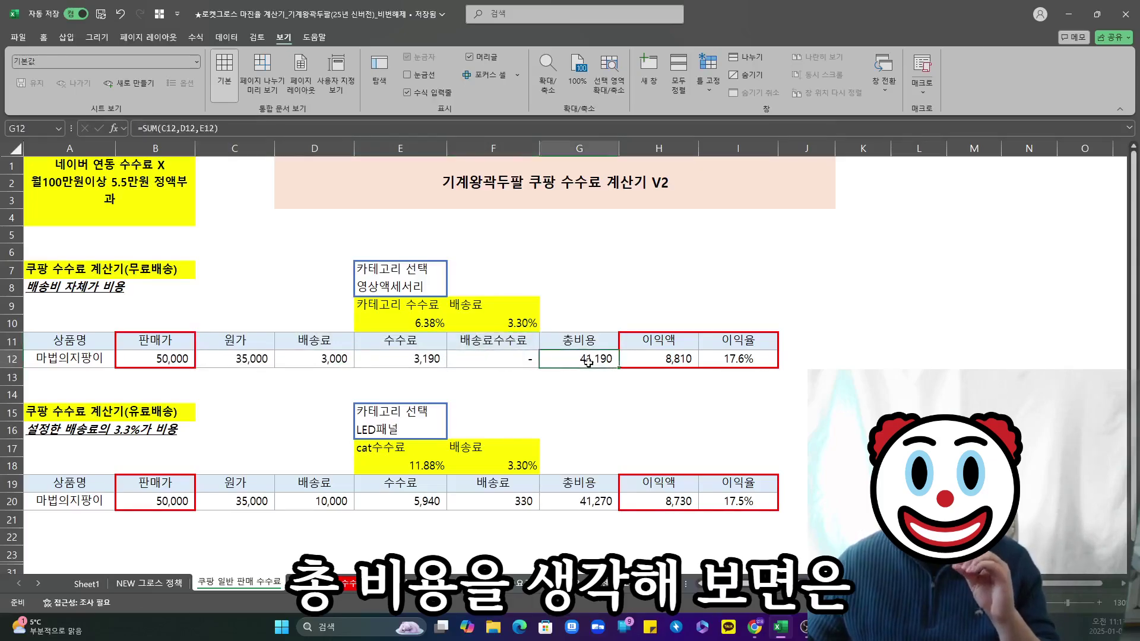
{"action": "double_click", "coordinate": [588, 362]}
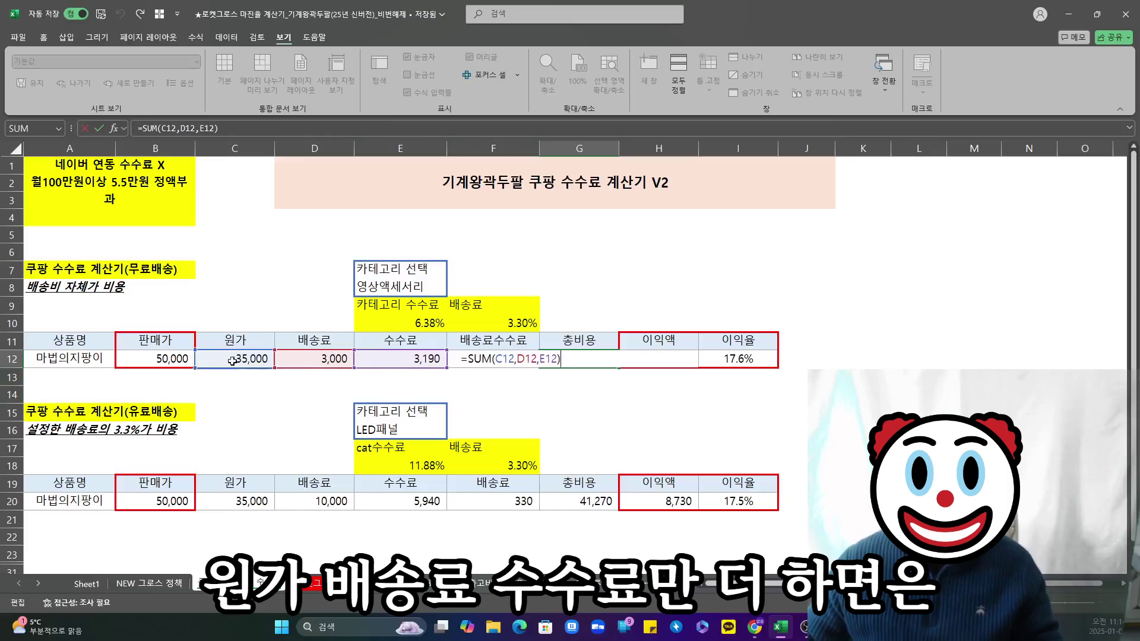
{"action": "left_click", "coordinate": [588, 359]}
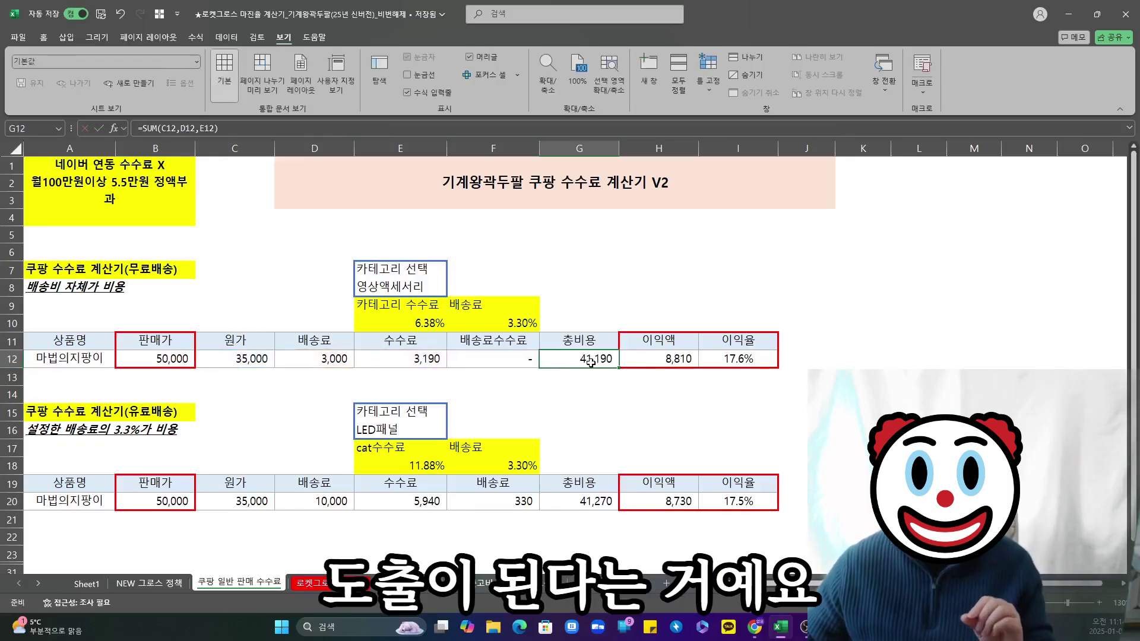
{"action": "left_click", "coordinate": [677, 359]}
{"action": "left_click", "coordinate": [176, 360]}
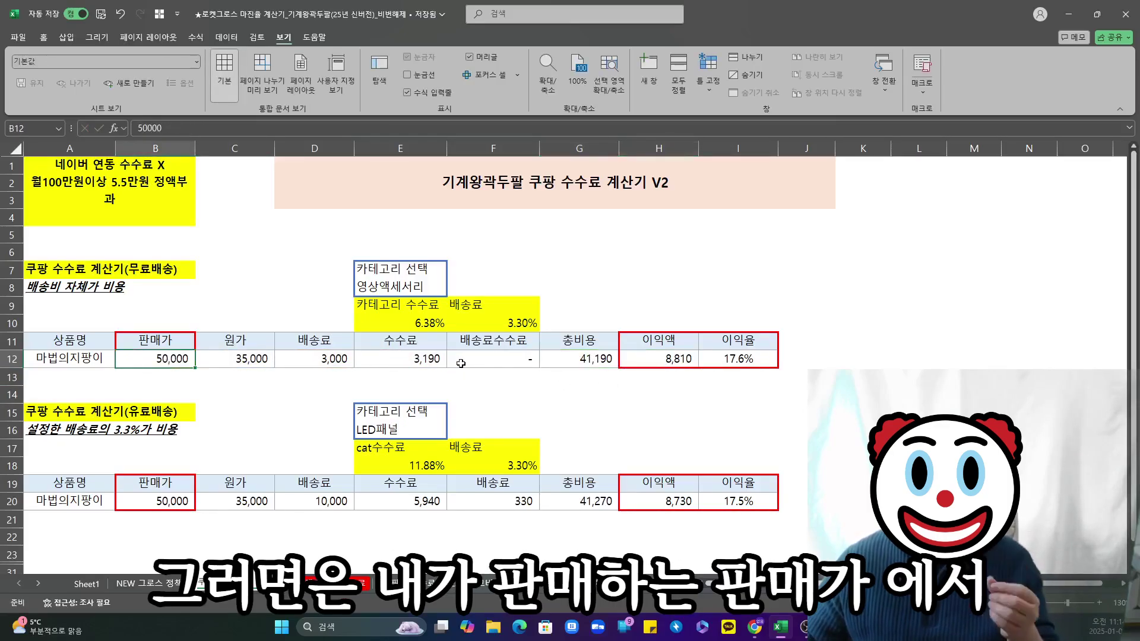
Check the free-shipping calculator's total cost and inspect the profit and profit rate formulas in H12 and I12
{"action": "left_click", "coordinate": [584, 363]}
{"action": "left_click", "coordinate": [646, 363]}
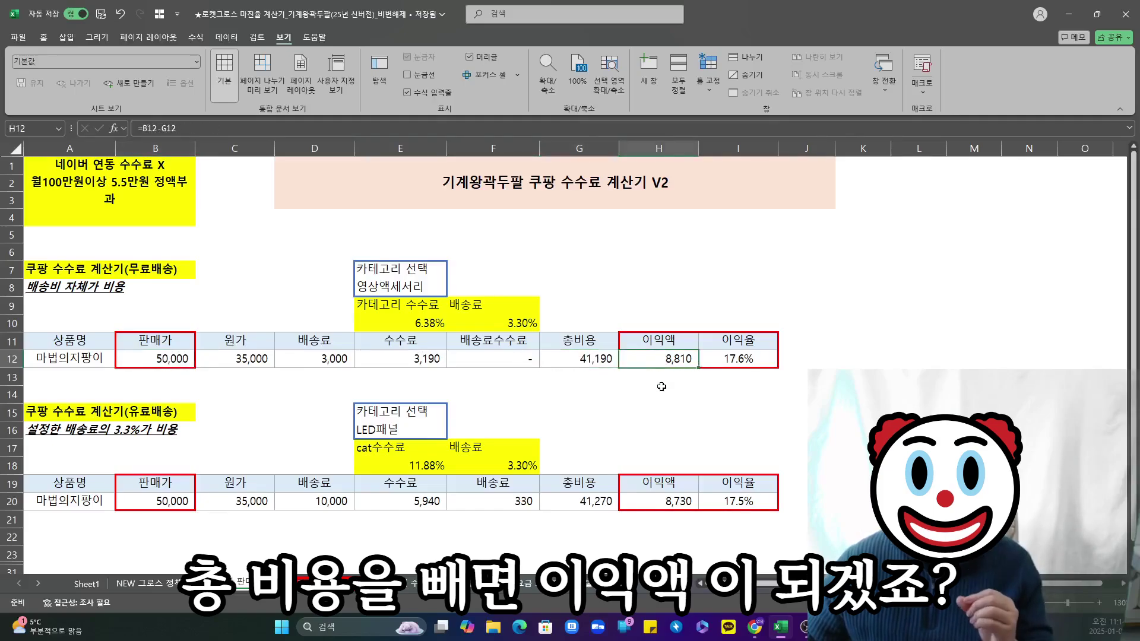
{"action": "left_click", "coordinate": [745, 363]}
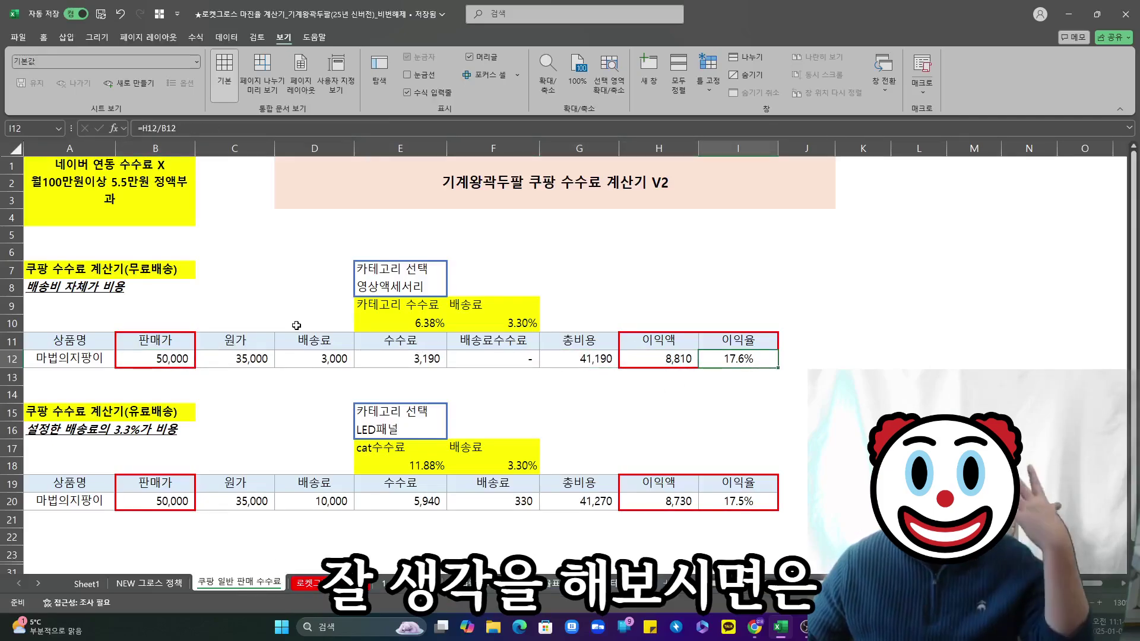
Set the free-shipping calculator's category in E8 to 유아분유
{"action": "left_click", "coordinate": [427, 324]}
{"action": "left_click", "coordinate": [413, 295]}
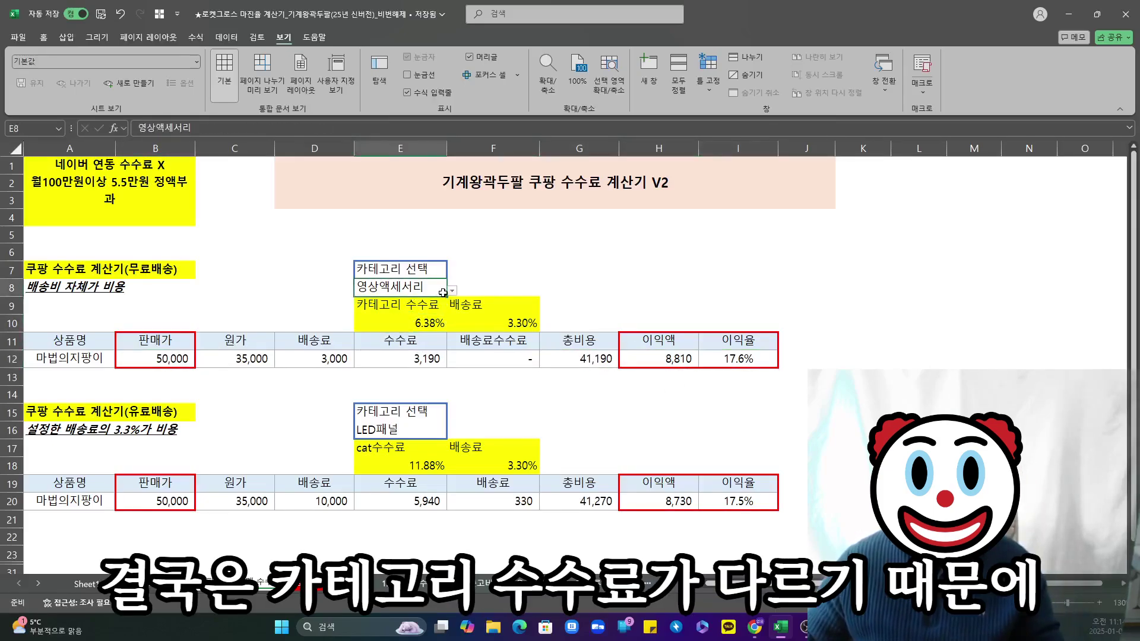
{"action": "left_click", "coordinate": [452, 291]}
{"action": "left_click", "coordinate": [467, 377]}
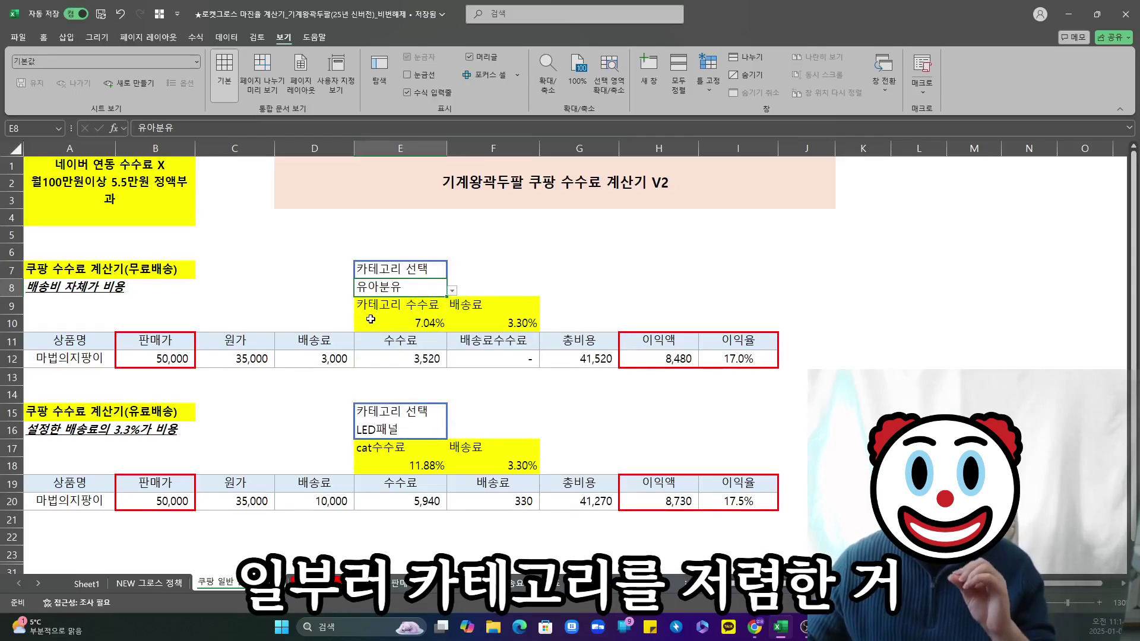
Set the free-shipping calculator's category in E8 to 냉장고 and check its category fee rate in E10
{"action": "left_click", "coordinate": [416, 289]}
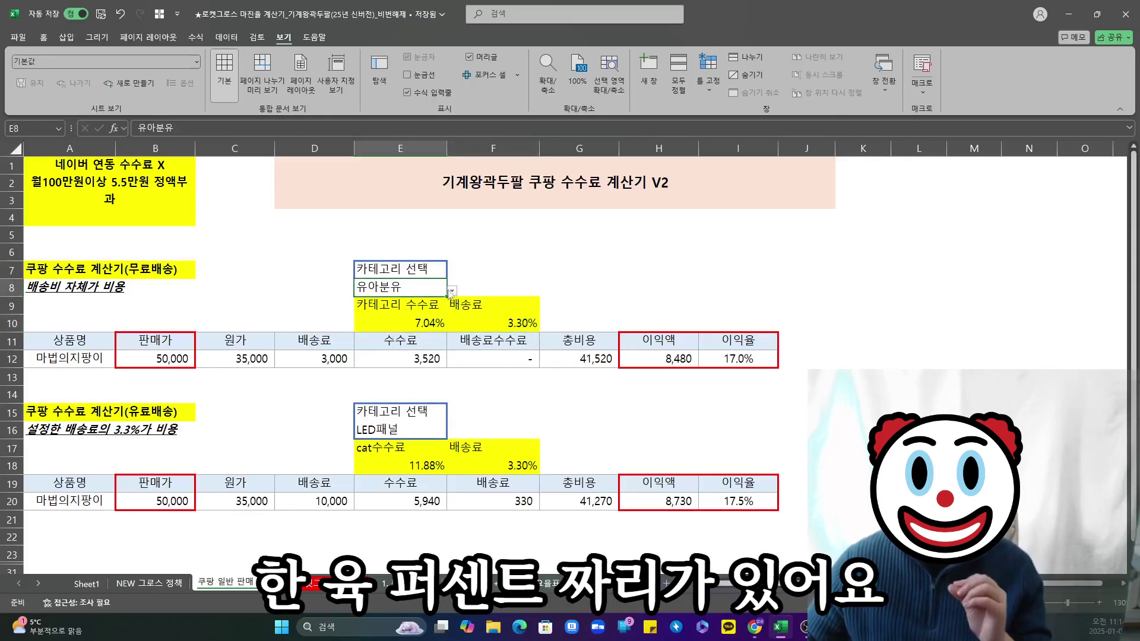
{"action": "left_click", "coordinate": [433, 327]}
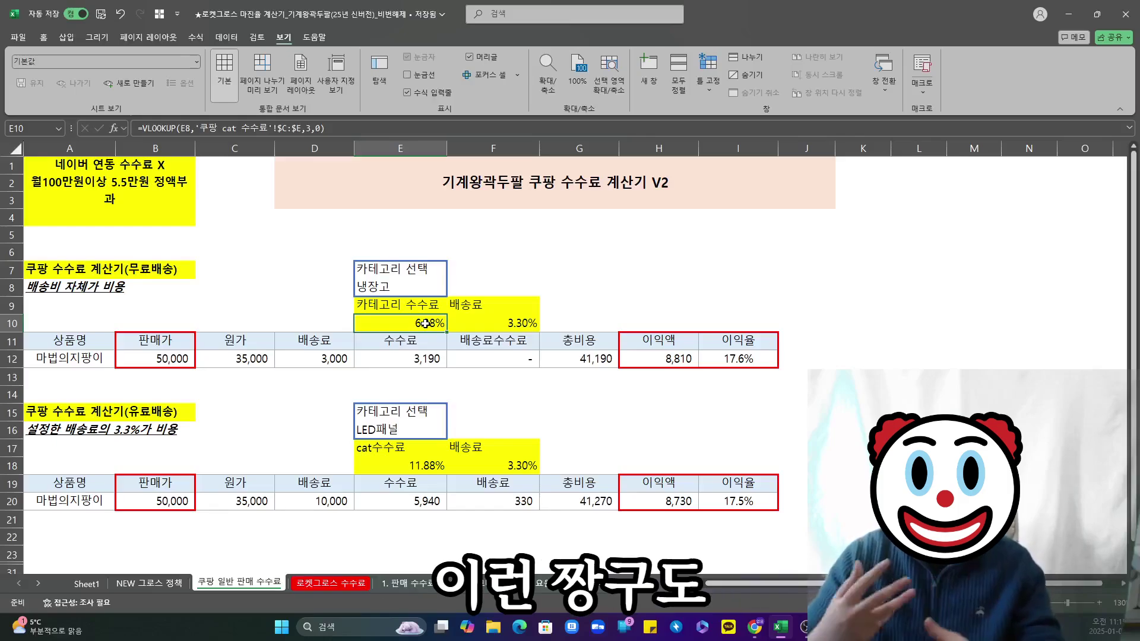
{"action": "left_click_drag", "start_coordinate": [798, 360], "coordinate": [753, 378]}
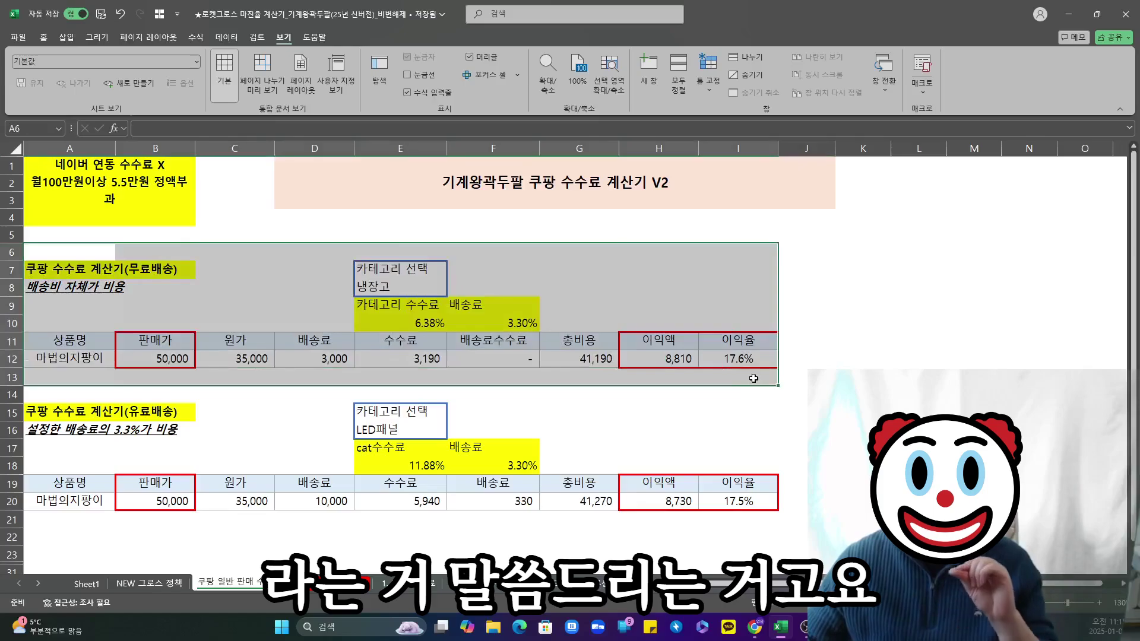
Set the paid-shipping calculator's shipping fee in D20 to 3,000
{"action": "left_click_drag", "start_coordinate": [95, 413], "coordinate": [714, 522]}
{"action": "left_click", "coordinate": [422, 505]}
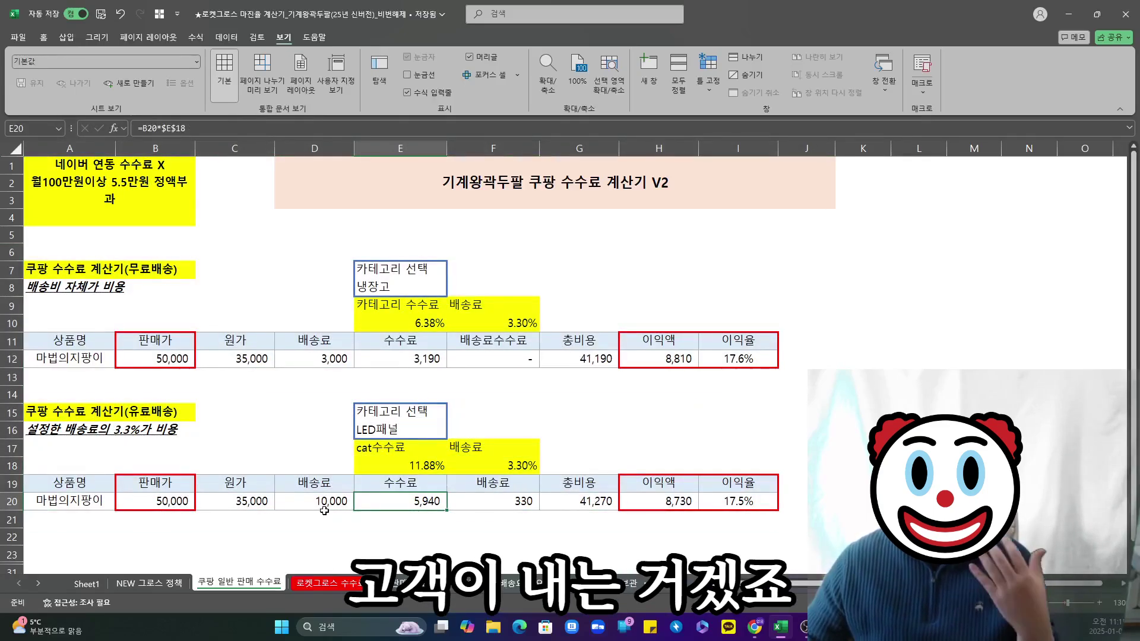
{"action": "left_click", "coordinate": [326, 514]}
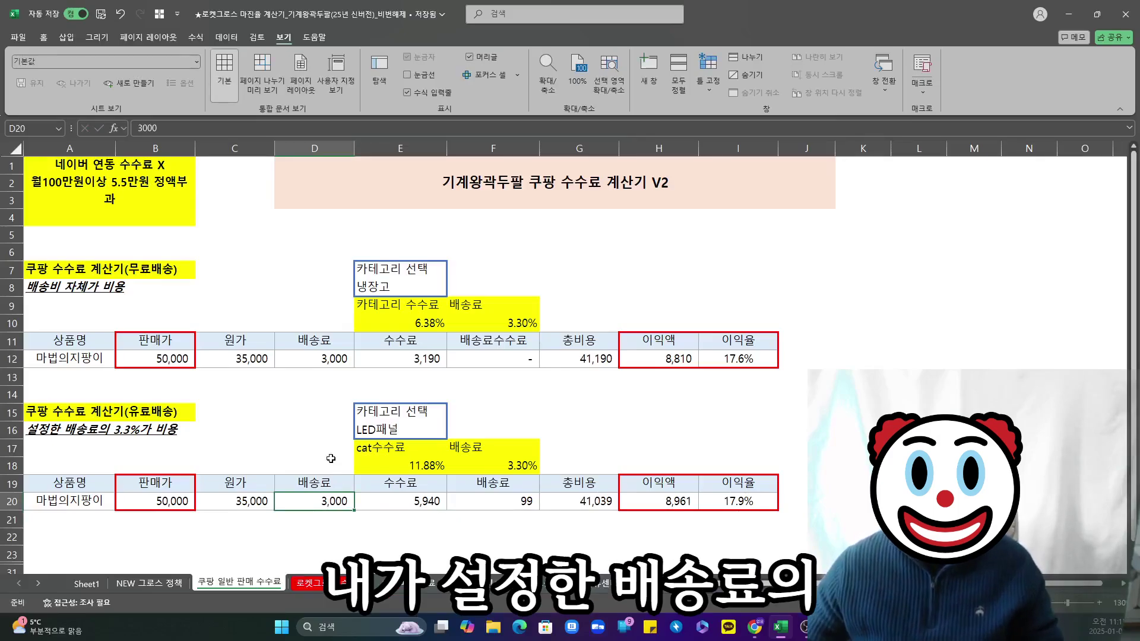
Check the paid-shipping calculator's shipping fee rate in F18 and inspect the shipping charge formula in F20
{"action": "left_click_drag", "start_coordinate": [330, 459], "coordinate": [324, 527]}
{"action": "left_click", "coordinate": [526, 462]}
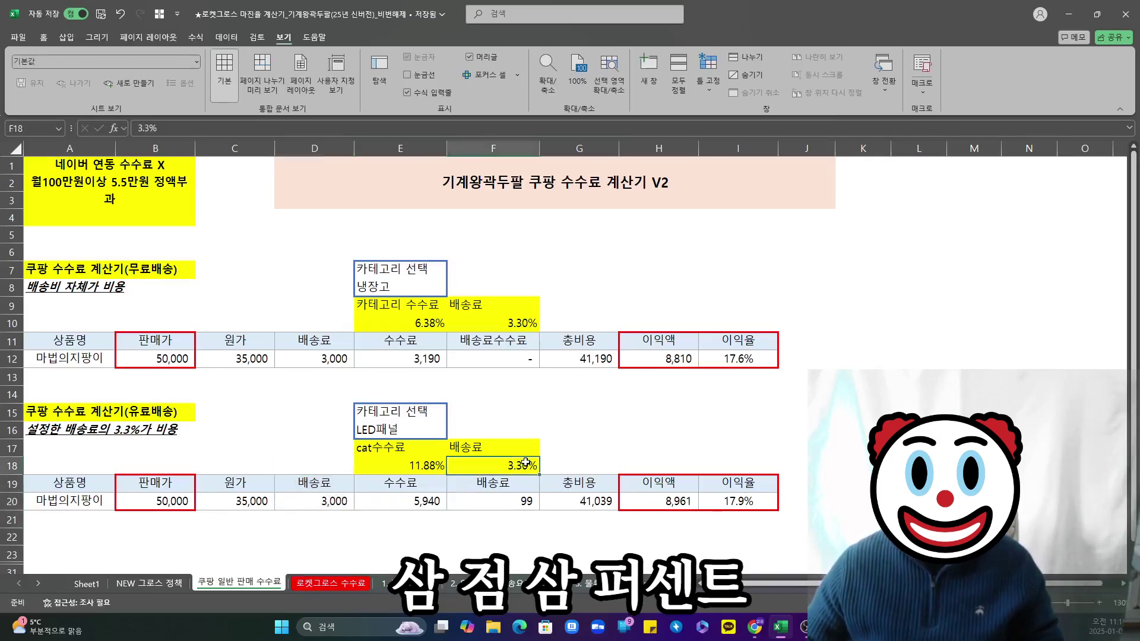
{"action": "left_click", "coordinate": [321, 500]}
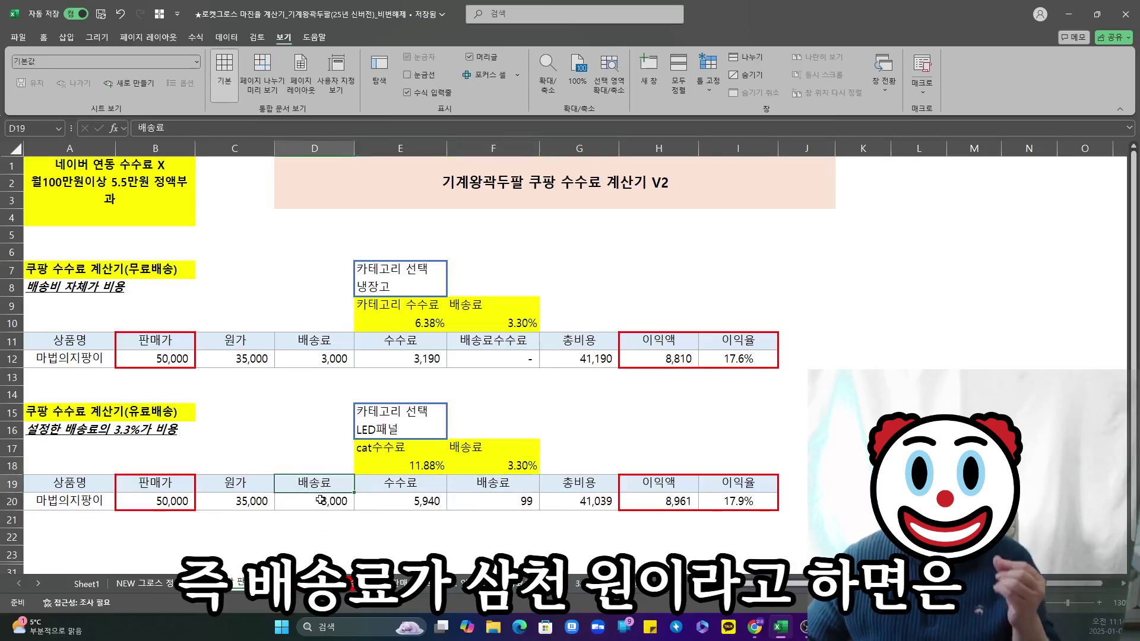
{"action": "left_click", "coordinate": [503, 500]}
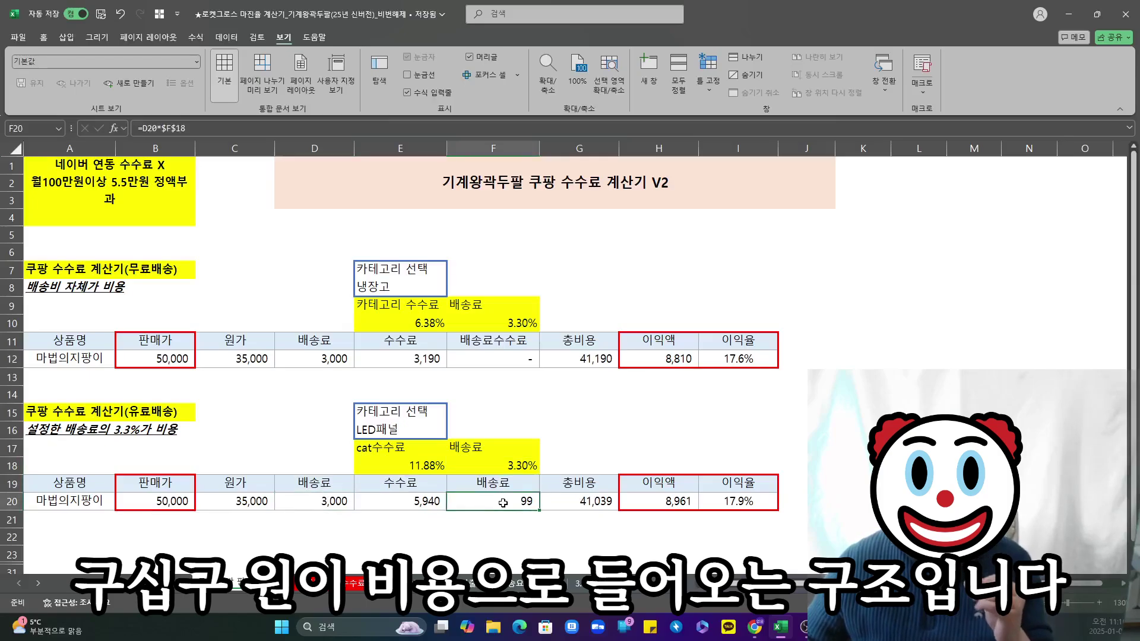
Inspect the paid-shipping calculator's total cost formula in G20 and the cells it adds up
{"action": "key", "text": "Right"}
{"action": "key", "text": "F2"}
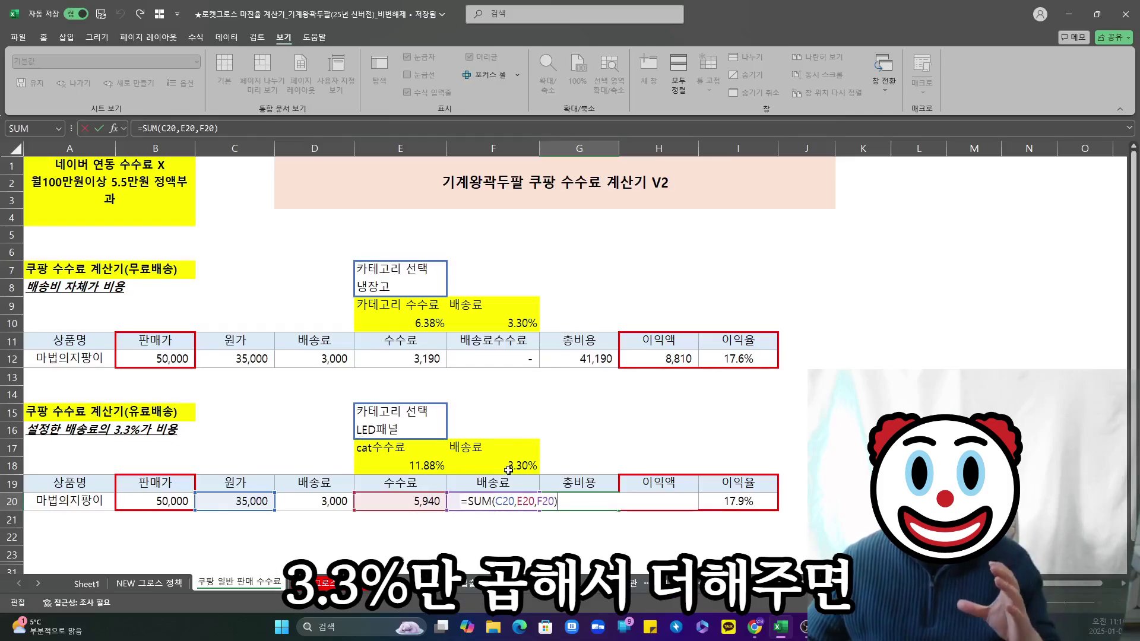
{"action": "key", "text": "Return"}
{"action": "left_click", "coordinate": [603, 500]}
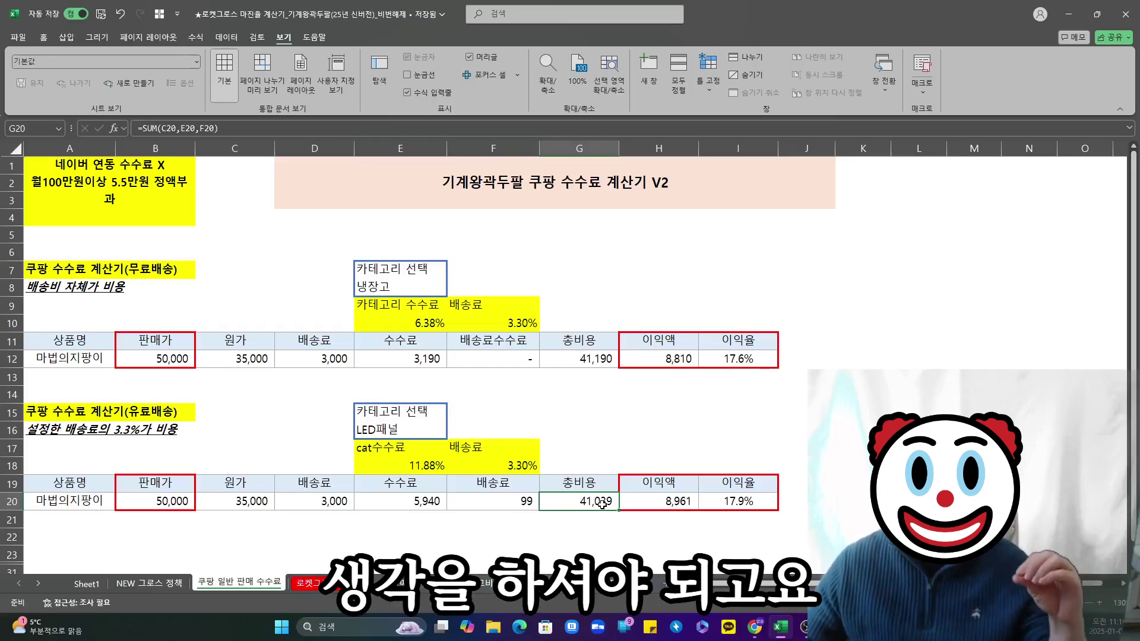
Highlight the category fee column across both calculators, and the whole area containing the two calculator blocks
{"action": "left_click", "coordinate": [691, 441]}
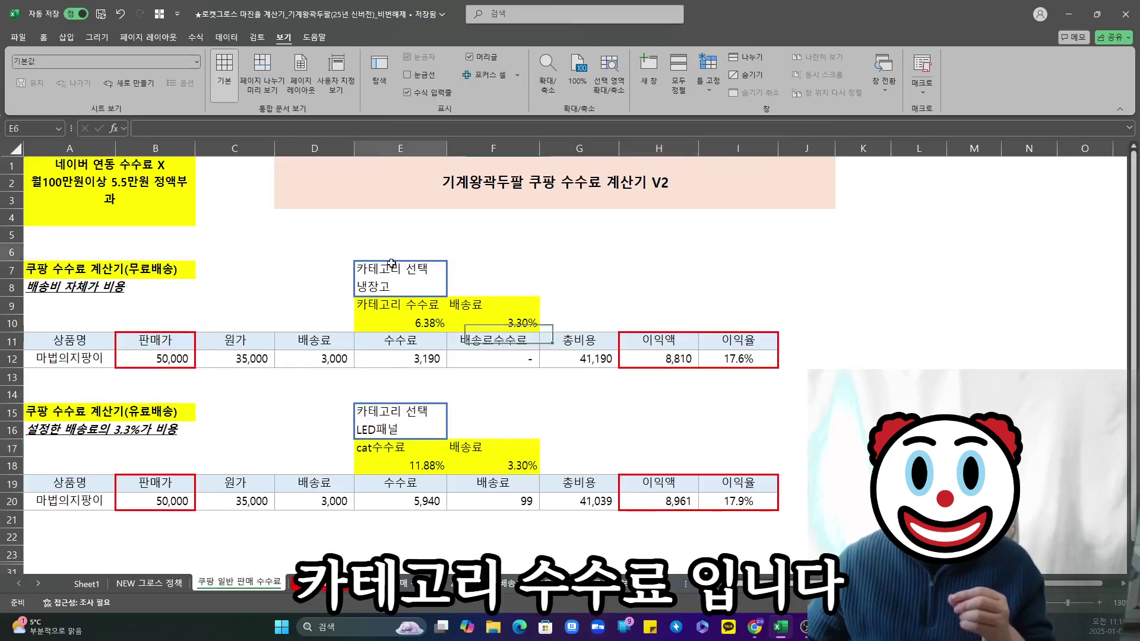
{"action": "left_click_drag", "start_coordinate": [392, 251], "coordinate": [416, 535]}
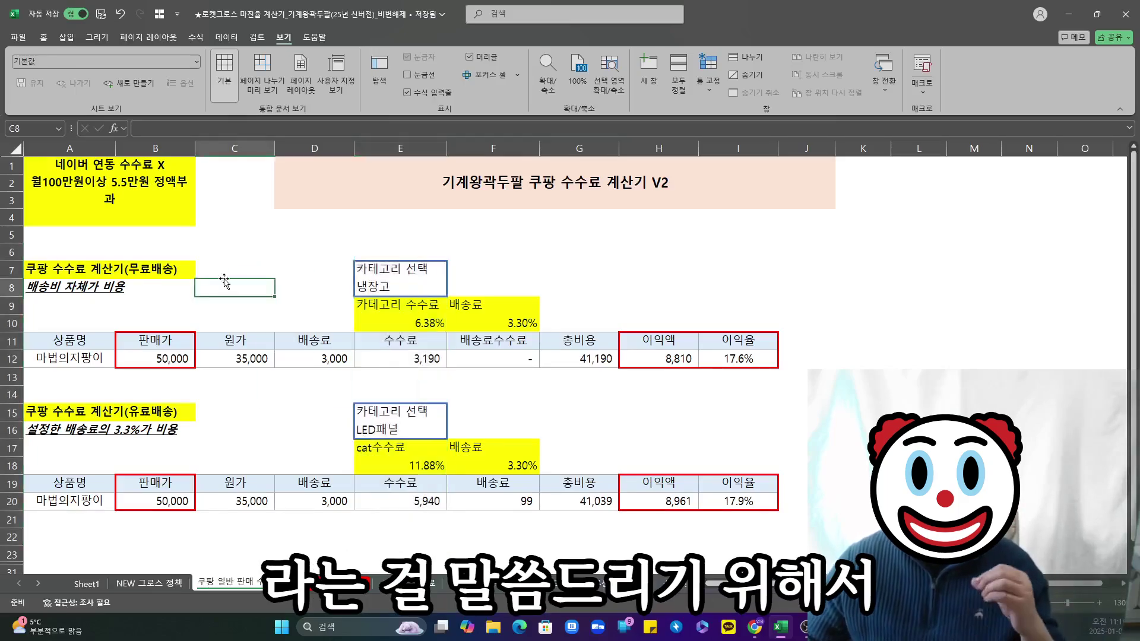
{"action": "left_click_drag", "start_coordinate": [149, 213], "coordinate": [708, 541]}
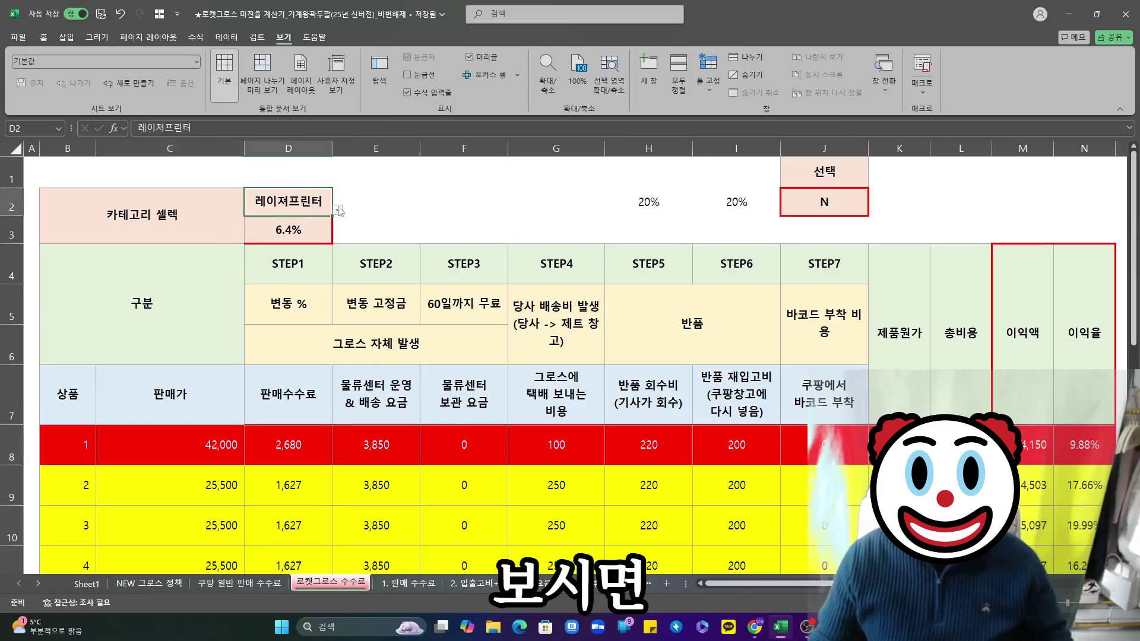
On the 로켓그로스 수수료 sheet, set the category in D2 to 건축/도장재료
{"action": "left_click", "coordinate": [288, 200]}
{"action": "left_click", "coordinate": [337, 209]}
{"action": "scroll", "coordinate": [314, 288], "scroll_direction": "down", "scroll_amount": 5}
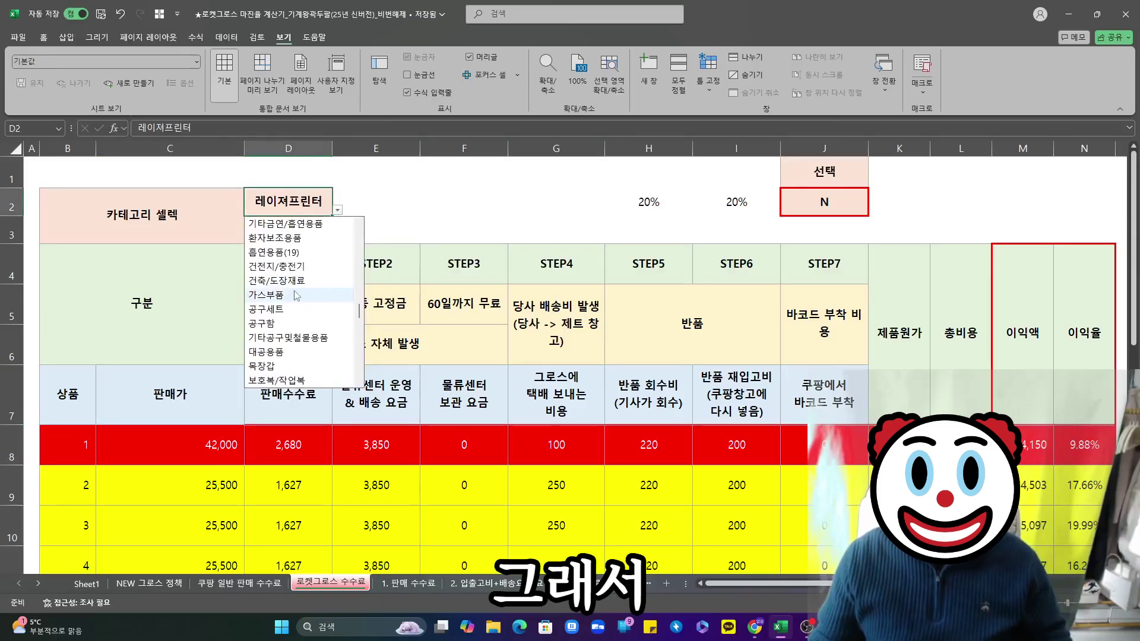
{"action": "left_click", "coordinate": [300, 294]}
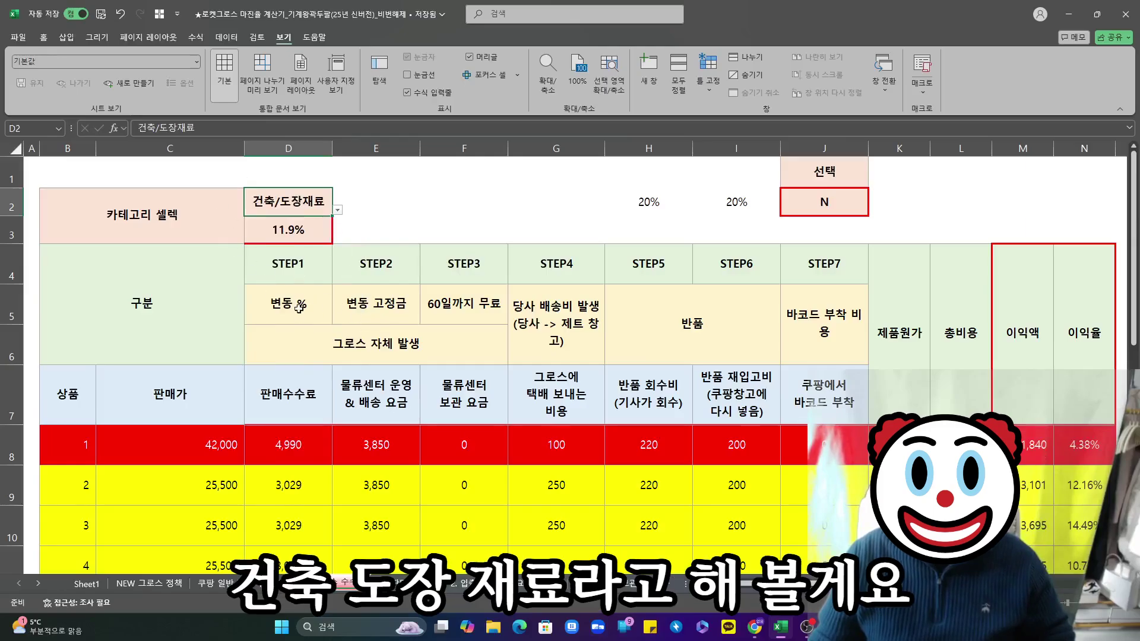
Inspect product 1's selling price in C8 and its sales fee formula in D8, tracing the category rate it uses
{"action": "scroll", "coordinate": [297, 324], "scroll_direction": "down", "scroll_amount": 1}
{"action": "left_click", "coordinate": [207, 407]}
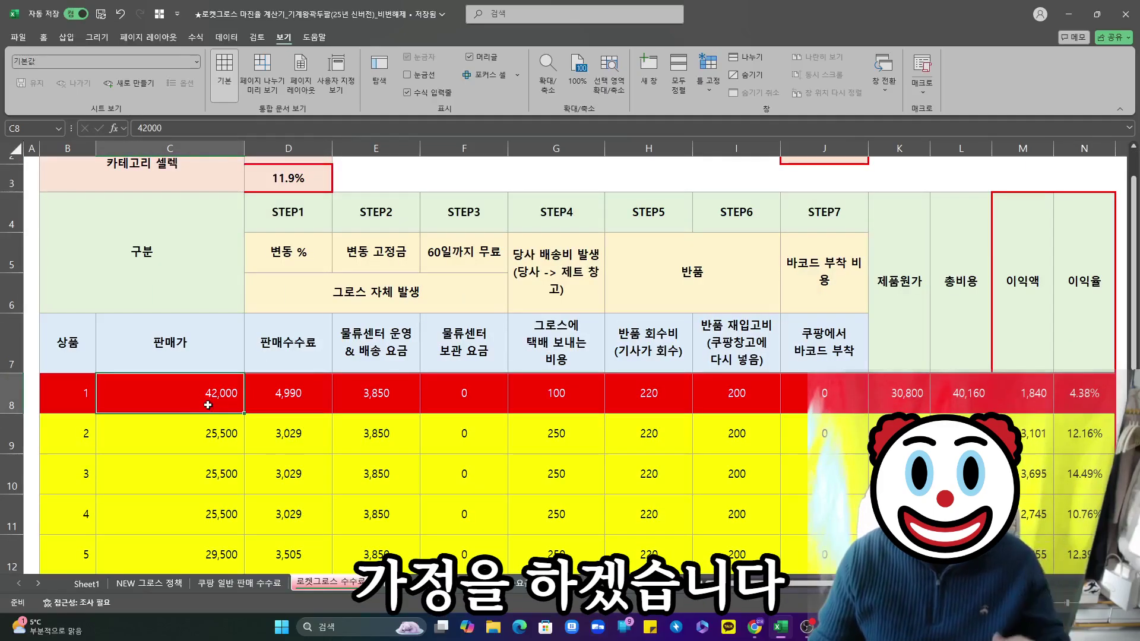
{"action": "left_click", "coordinate": [297, 396]}
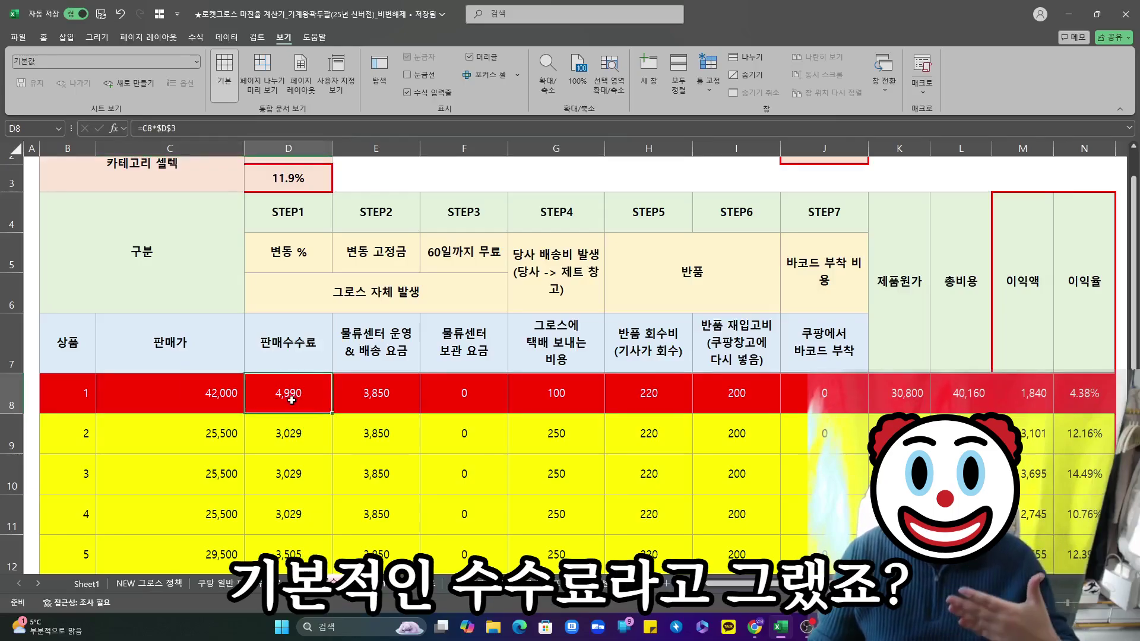
{"action": "double_click", "coordinate": [291, 399]}
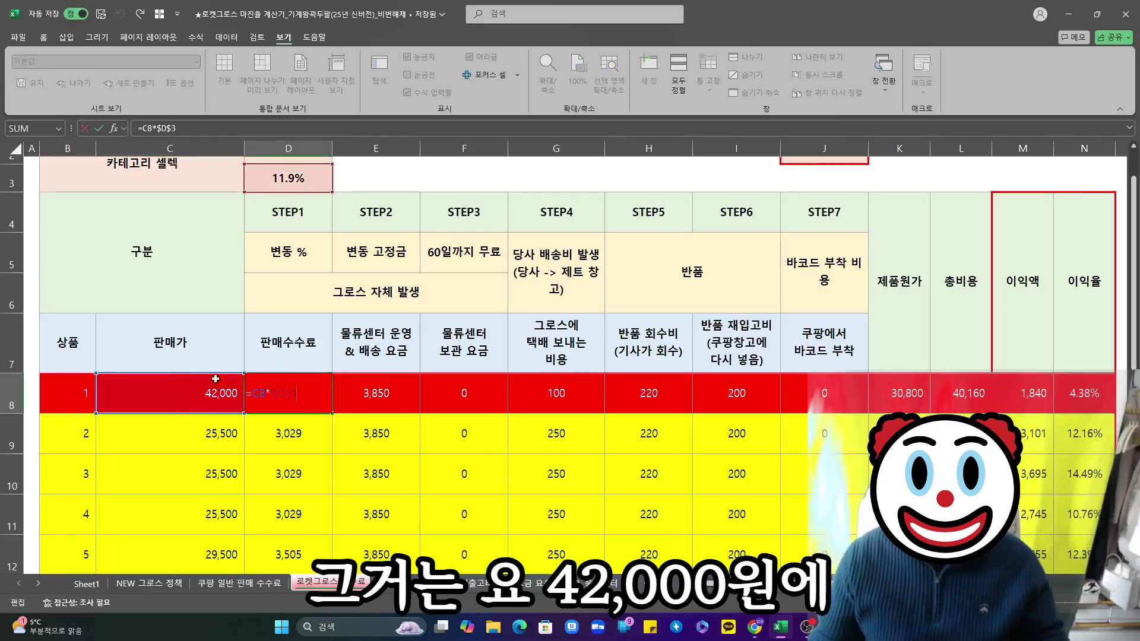
{"action": "scroll", "coordinate": [276, 339], "scroll_direction": "up", "scroll_amount": 1}
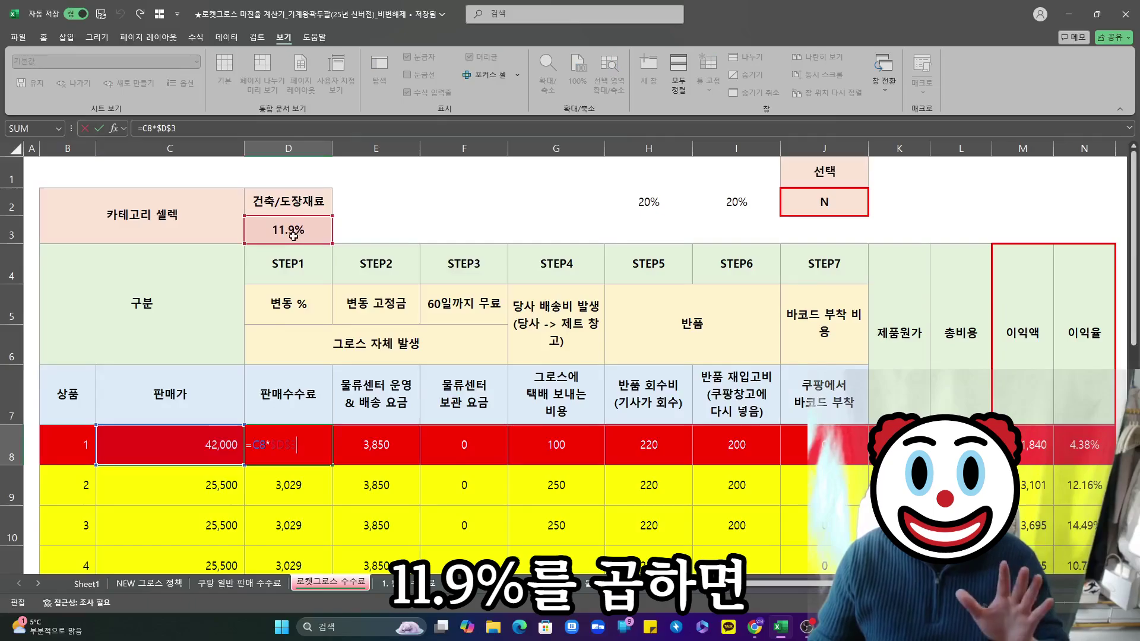
{"action": "key", "text": "Escape"}
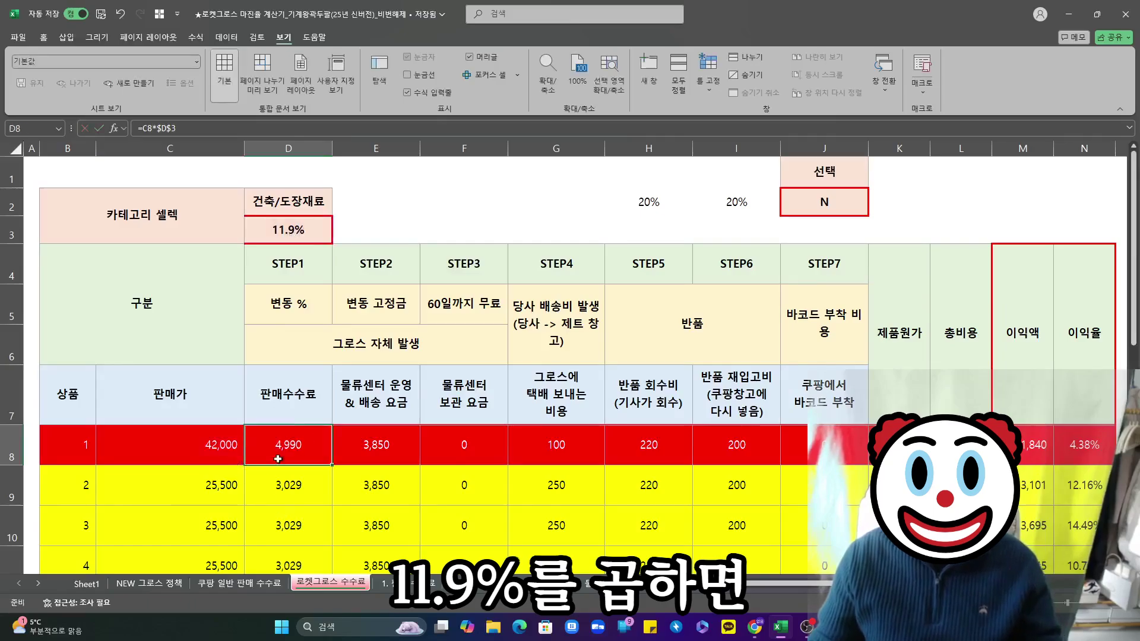
Check the source of product 1's fulfilment and delivery fee in E8 and review the 2. 입출고비+배송요금 요율표 rate table
{"action": "left_click", "coordinate": [414, 458]}
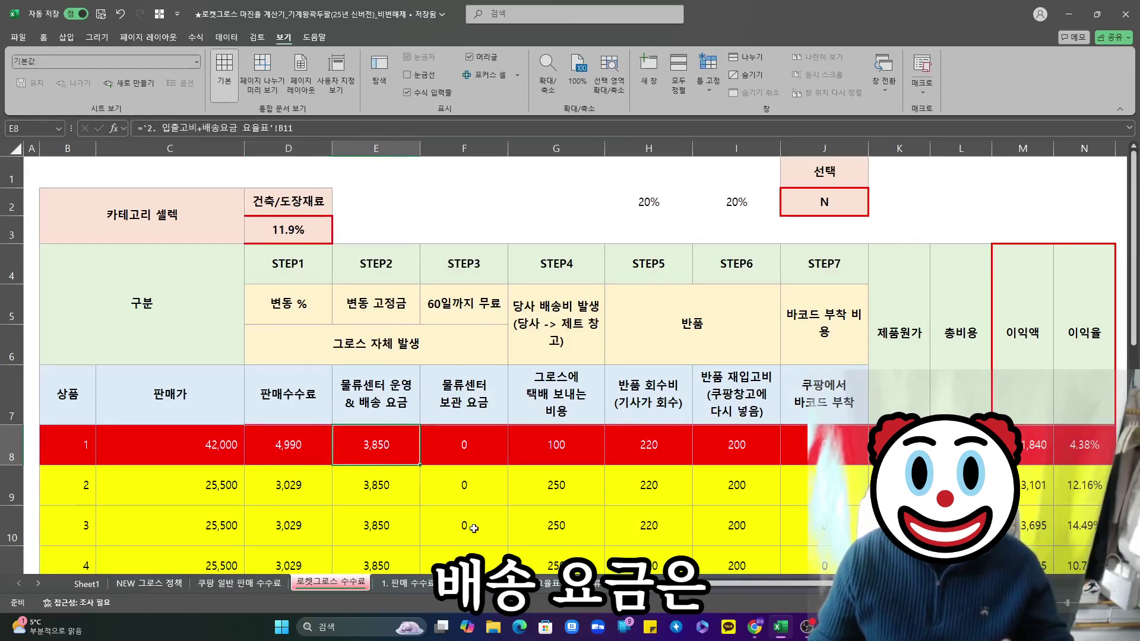
{"action": "left_click", "coordinate": [481, 583]}
{"action": "left_click_drag", "start_coordinate": [775, 355], "coordinate": [79, 211]}
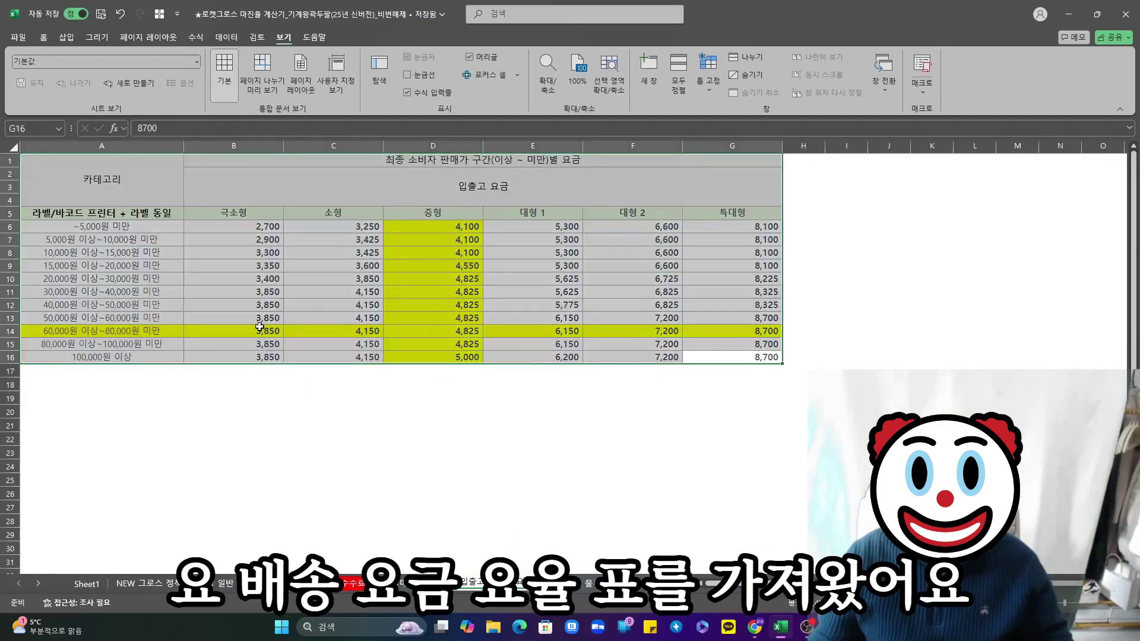
{"action": "left_click", "coordinate": [323, 308]}
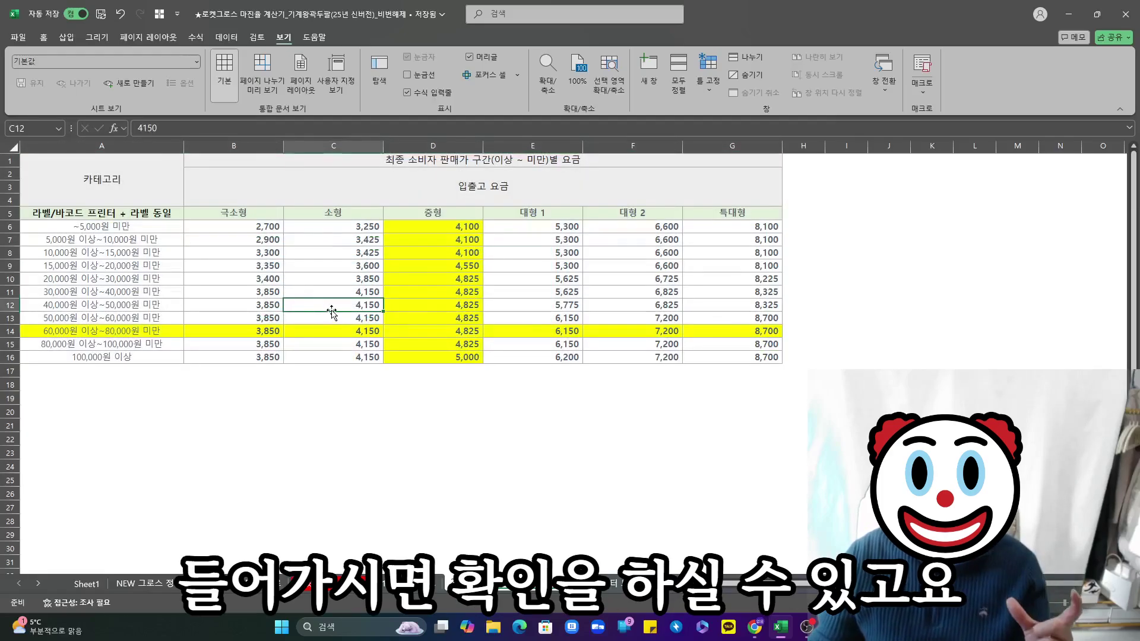
{"action": "left_click", "coordinate": [137, 181]}
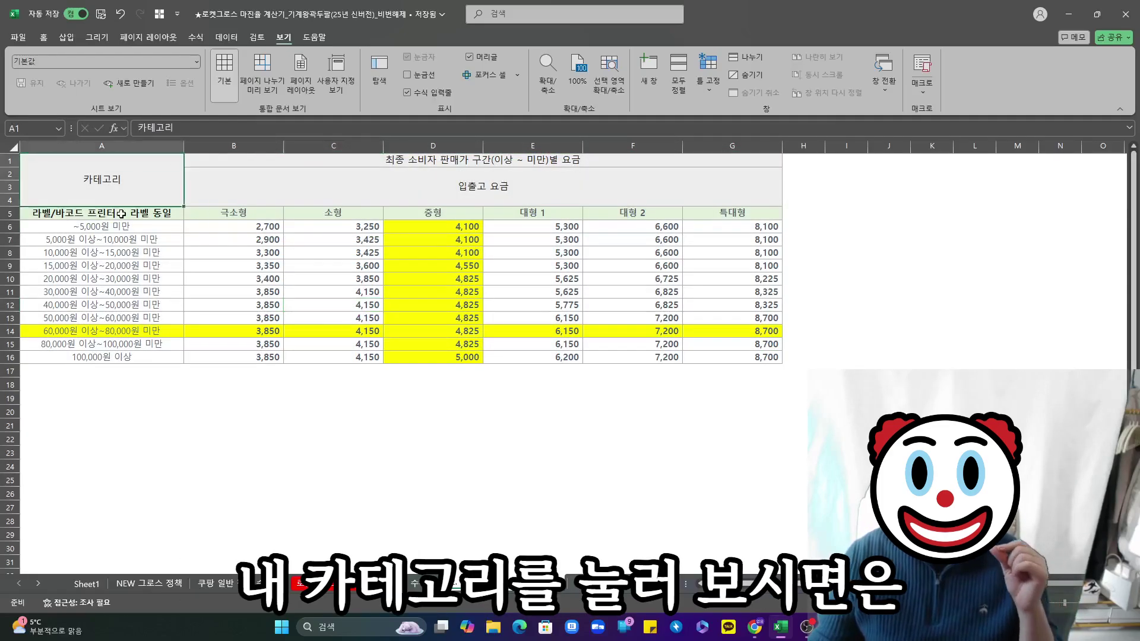
{"action": "mouse_move", "coordinate": [279, 227]}
{"action": "left_mouse_down"}
{"action": "mouse_move", "coordinate": [653, 312]}
{"action": "mouse_move", "coordinate": [701, 361]}
{"action": "mouse_move", "coordinate": [789, 371]}
{"action": "left_mouse_up"}
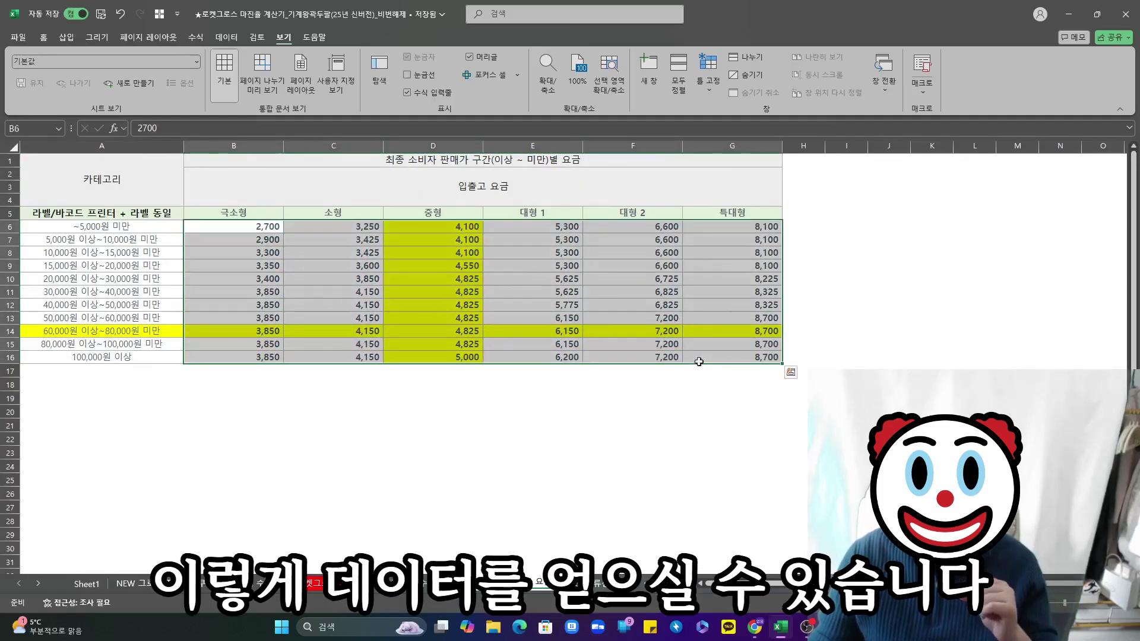
{"action": "key", "text": "ctrl+c"}
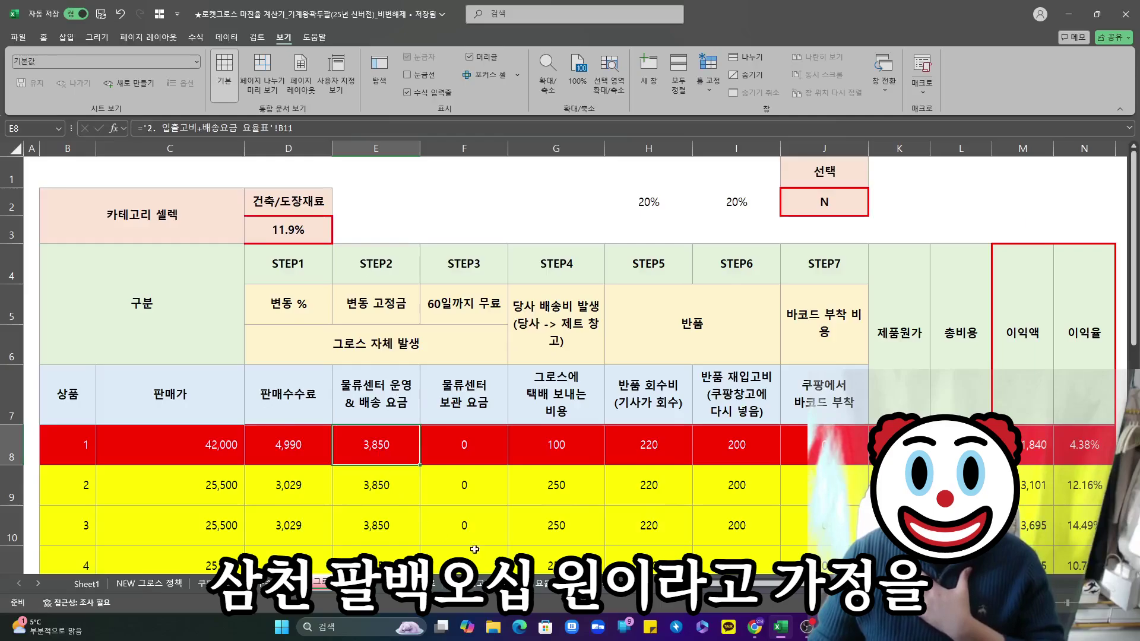
Examine the 국소형 fees in the delivery rate table, including the 60,000원 이상~80,000원 미만 price bracket
{"action": "left_click", "coordinate": [474, 583]}
{"action": "left_click_drag", "start_coordinate": [273, 239], "coordinate": [263, 357]}
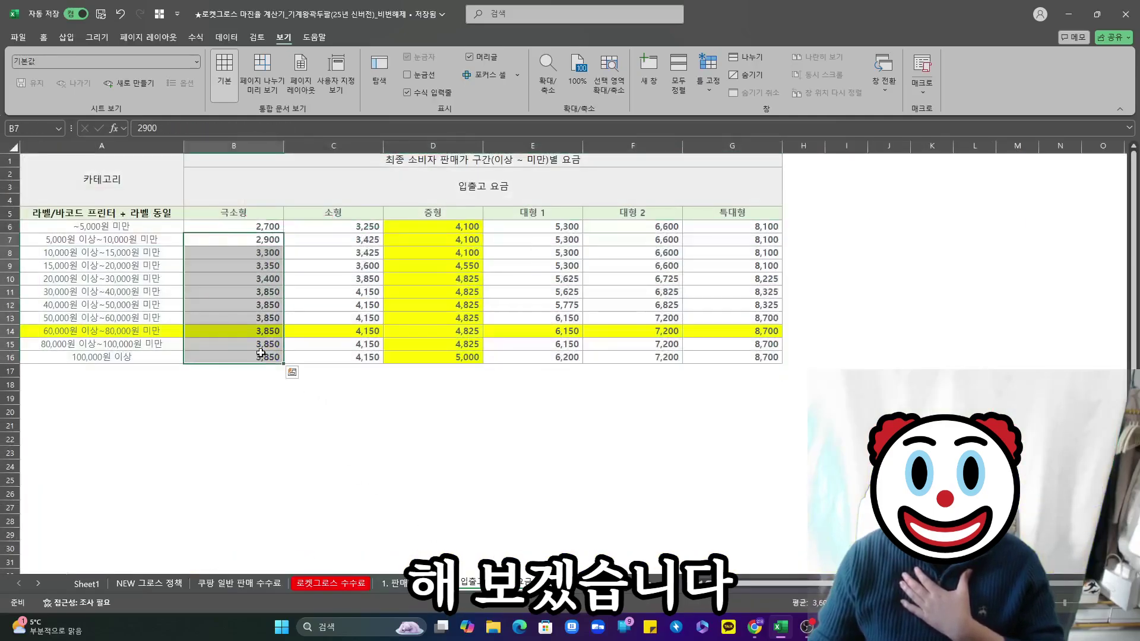
{"action": "left_click", "coordinate": [263, 331]}
{"action": "left_click_drag", "start_coordinate": [102, 330], "coordinate": [268, 331]}
Check product 1's storage fee on the 로켓그로스 수수료 sheet and review the storage fee sheet's rates per storage period
{"action": "left_click", "coordinate": [340, 583]}
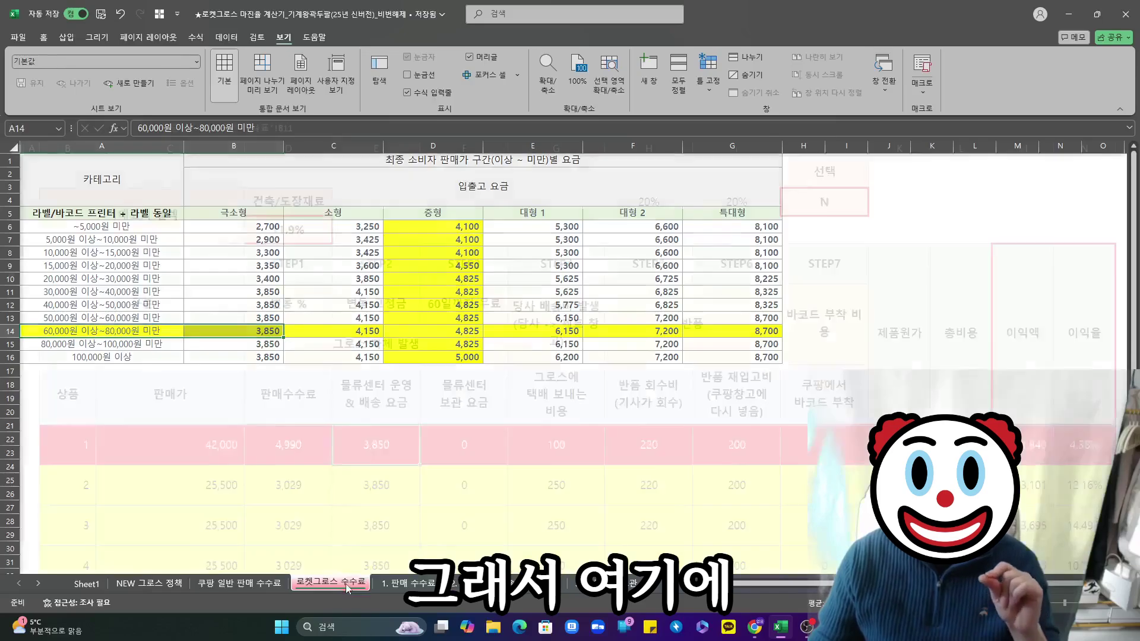
{"action": "left_click", "coordinate": [475, 451]}
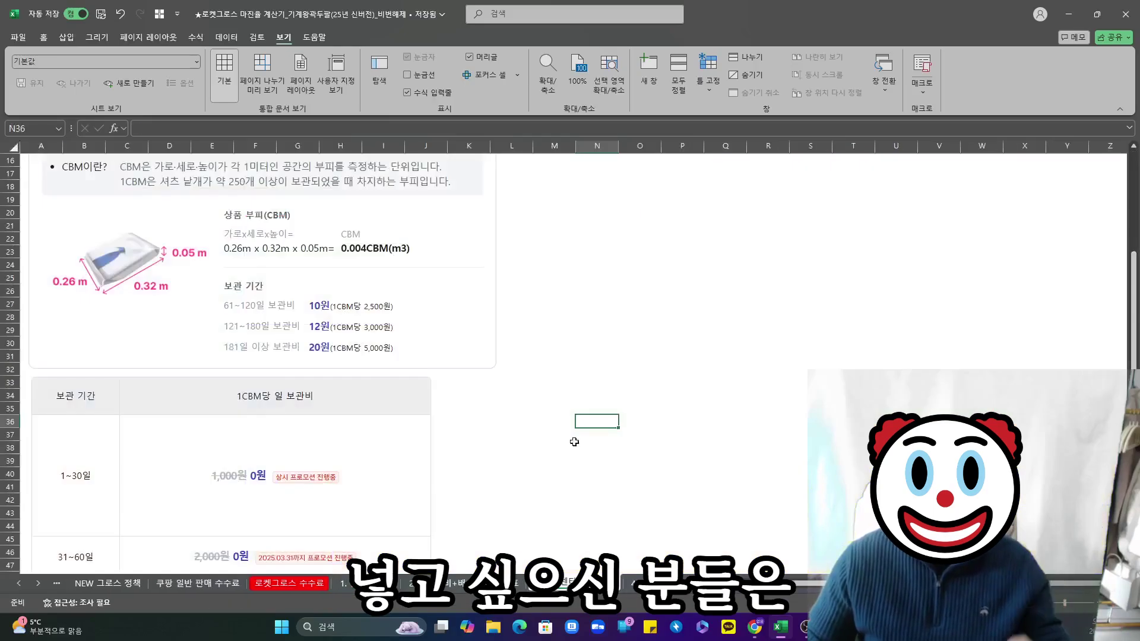
{"action": "scroll", "coordinate": [573, 441], "scroll_direction": "down", "scroll_amount": 8}
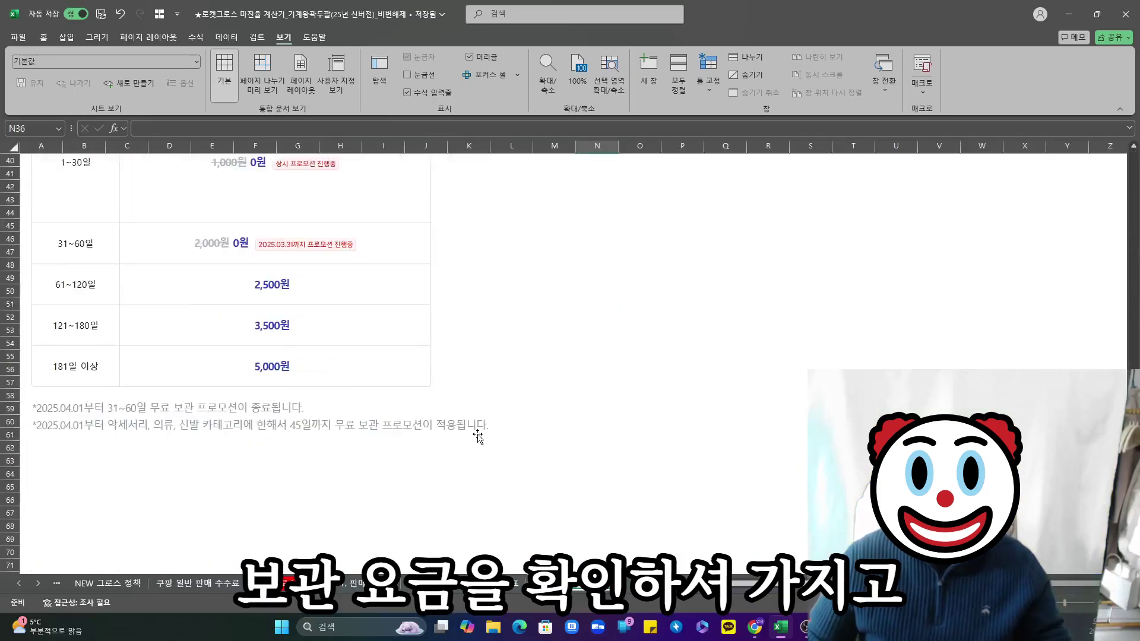
{"action": "scroll", "coordinate": [479, 436], "scroll_direction": "up", "scroll_amount": 13}
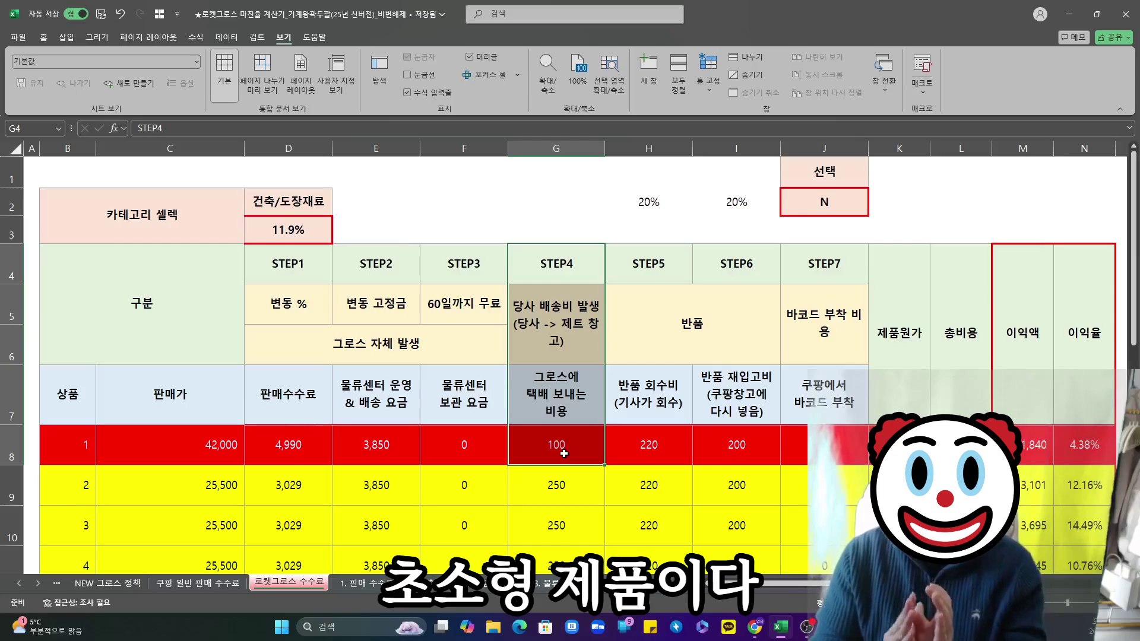
Inspect the STEP4 cost of sending stock to the Gross warehouse for product 1, checking the formula in G8
{"action": "left_click", "coordinate": [564, 453]}
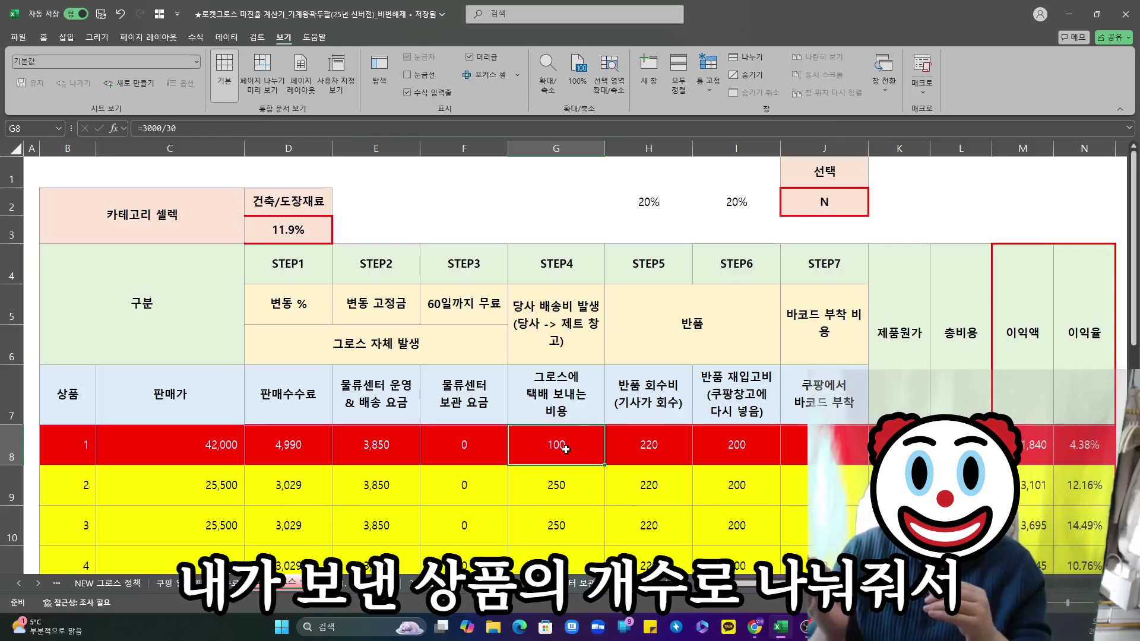
{"action": "left_click_drag", "start_coordinate": [291, 445], "coordinate": [633, 445]}
{"action": "left_click", "coordinate": [586, 446]}
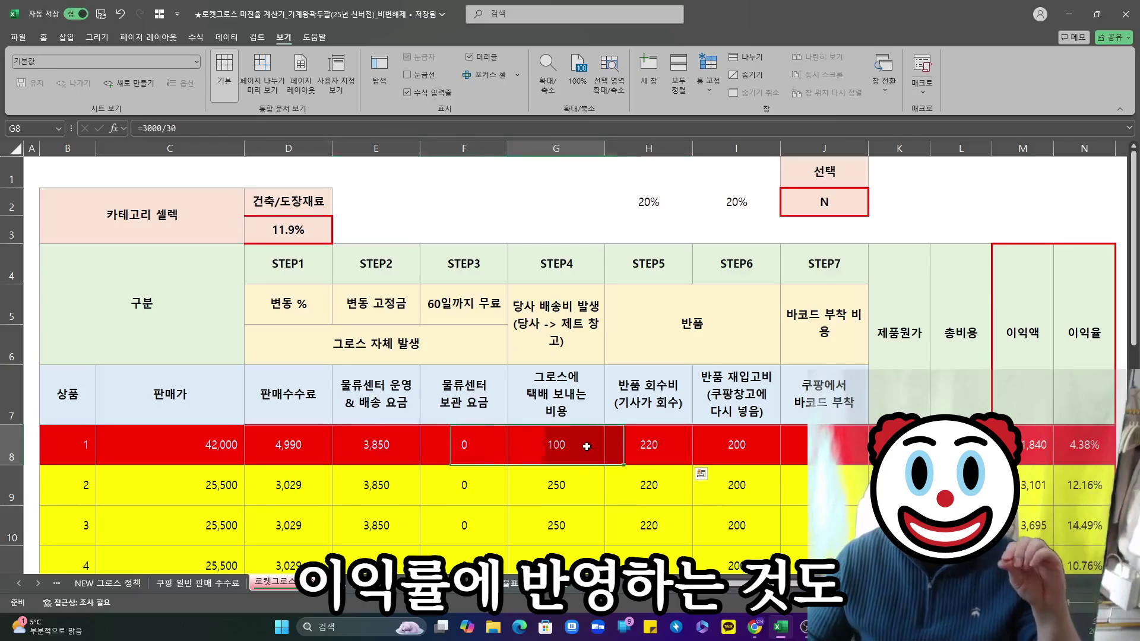
{"action": "left_click_drag", "start_coordinate": [556, 323], "coordinate": [556, 445]}
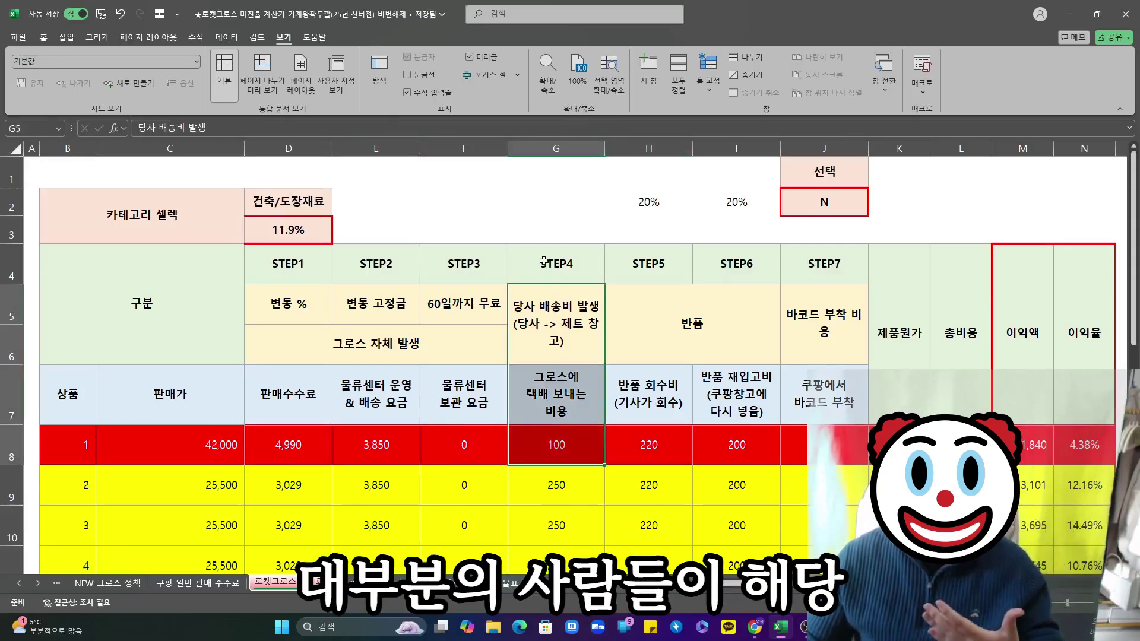
{"action": "left_click_drag", "start_coordinate": [543, 261], "coordinate": [563, 445]}
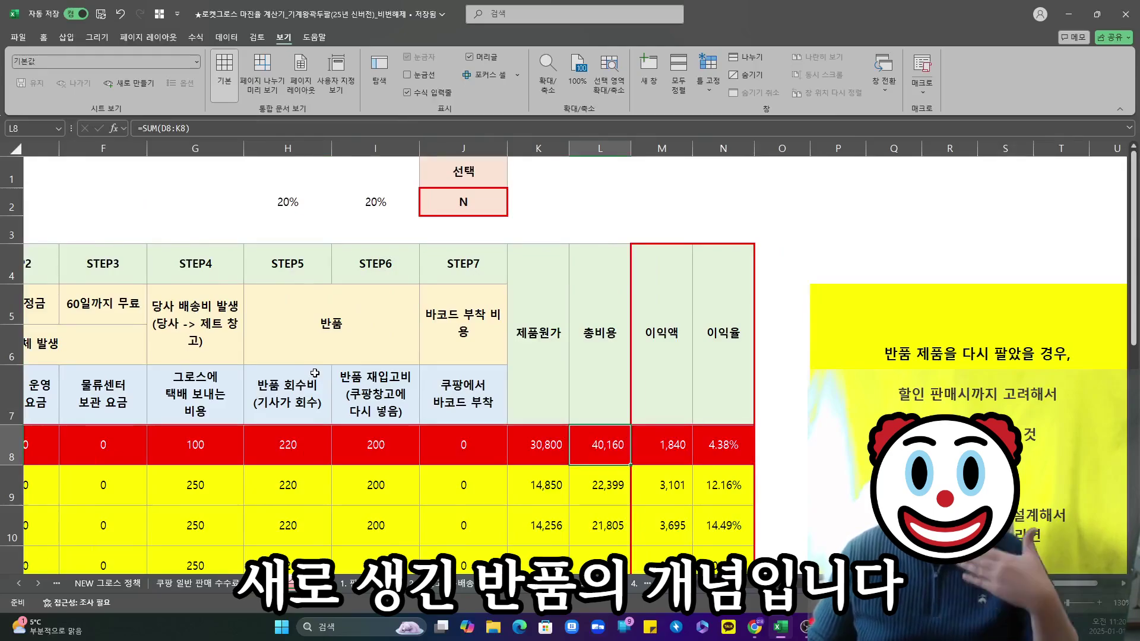
Examine product 1's return pickup and restocking fee formulas in H8 and I8, including the return rate in H2
{"action": "left_click", "coordinate": [302, 389]}
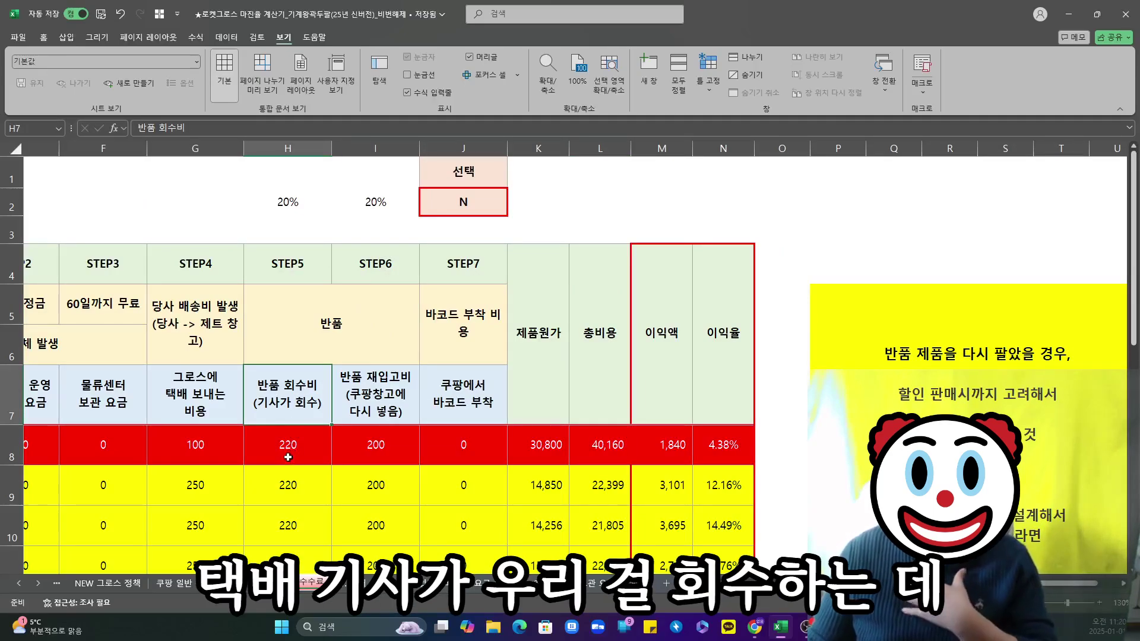
{"action": "left_click", "coordinate": [288, 457]}
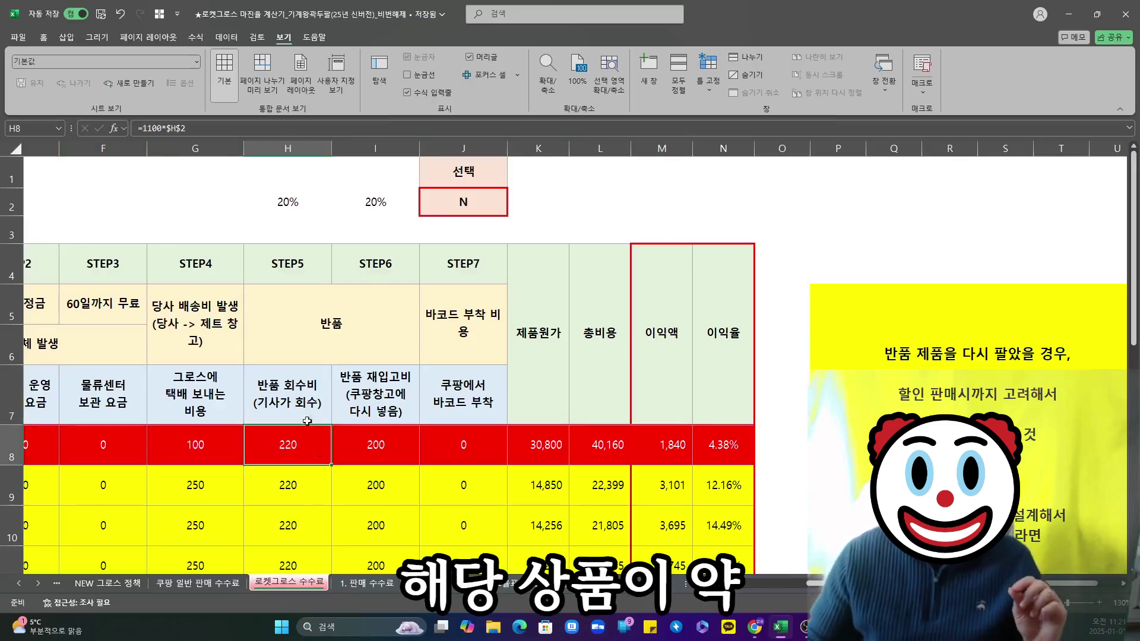
{"action": "left_click", "coordinate": [288, 200]}
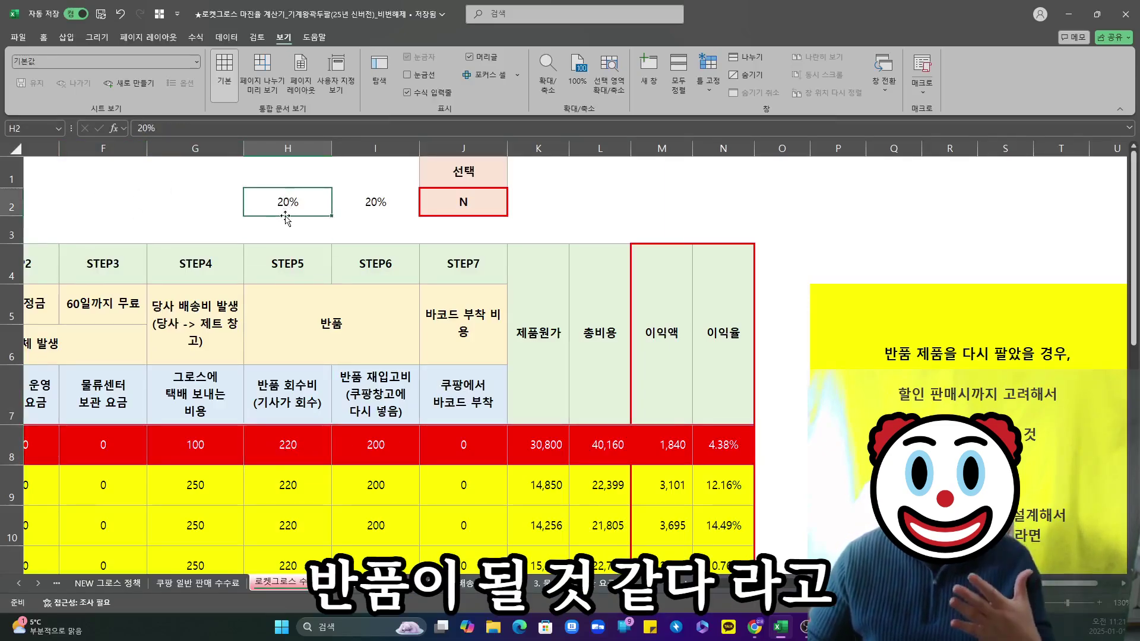
{"action": "left_click", "coordinate": [290, 445]}
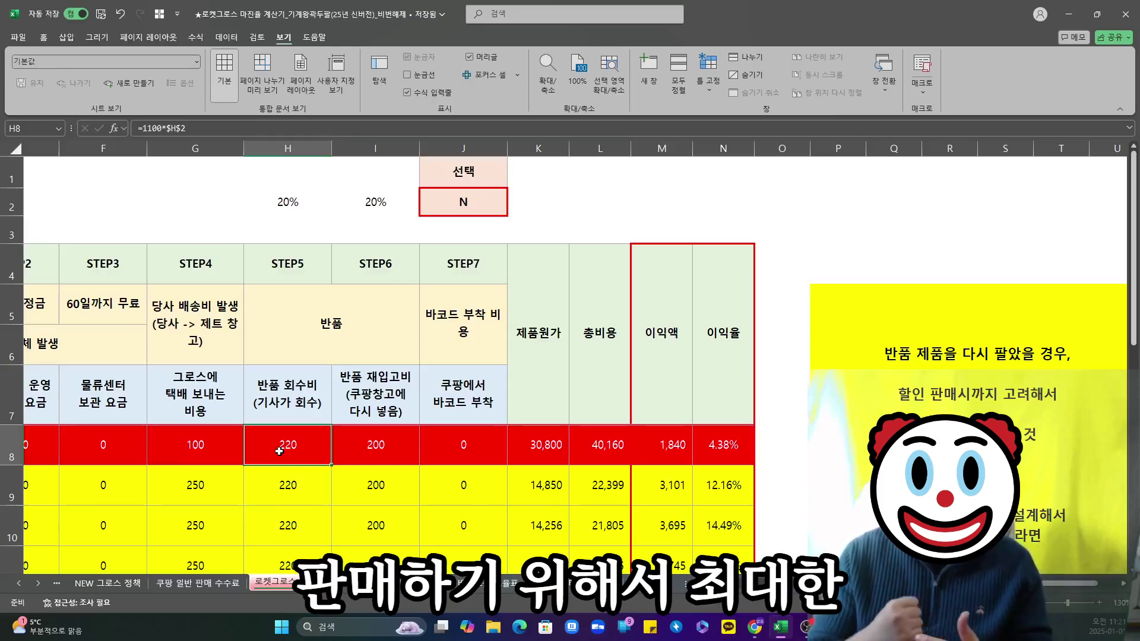
{"action": "left_click_drag", "start_coordinate": [279, 451], "coordinate": [296, 409]}
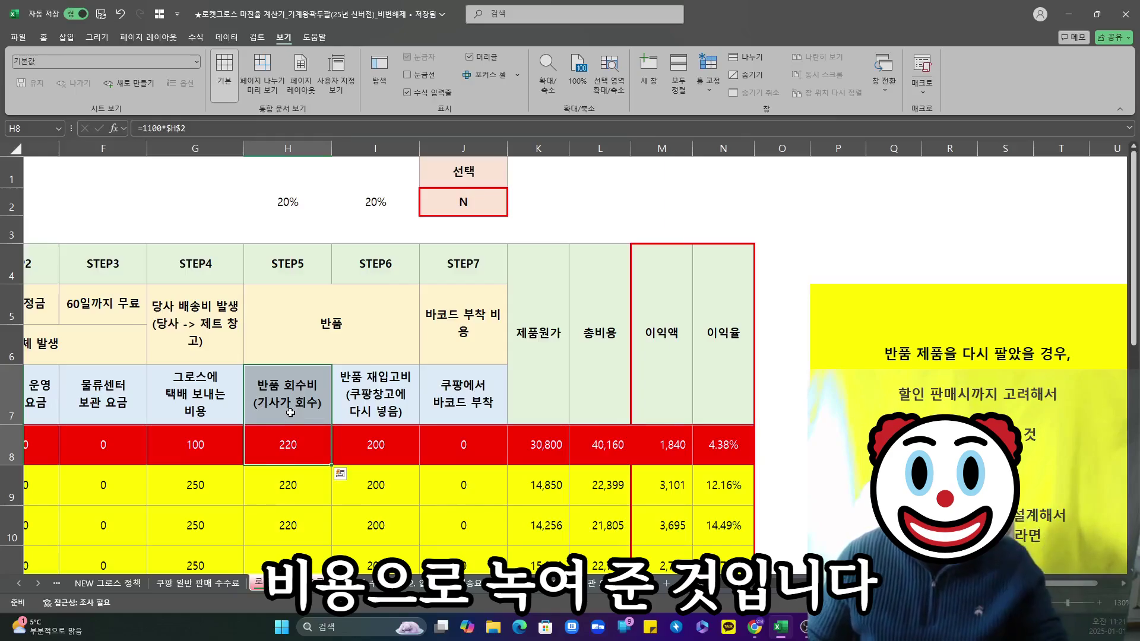
{"action": "left_click_drag", "start_coordinate": [368, 409], "coordinate": [395, 444]}
{"action": "left_click", "coordinate": [389, 441]}
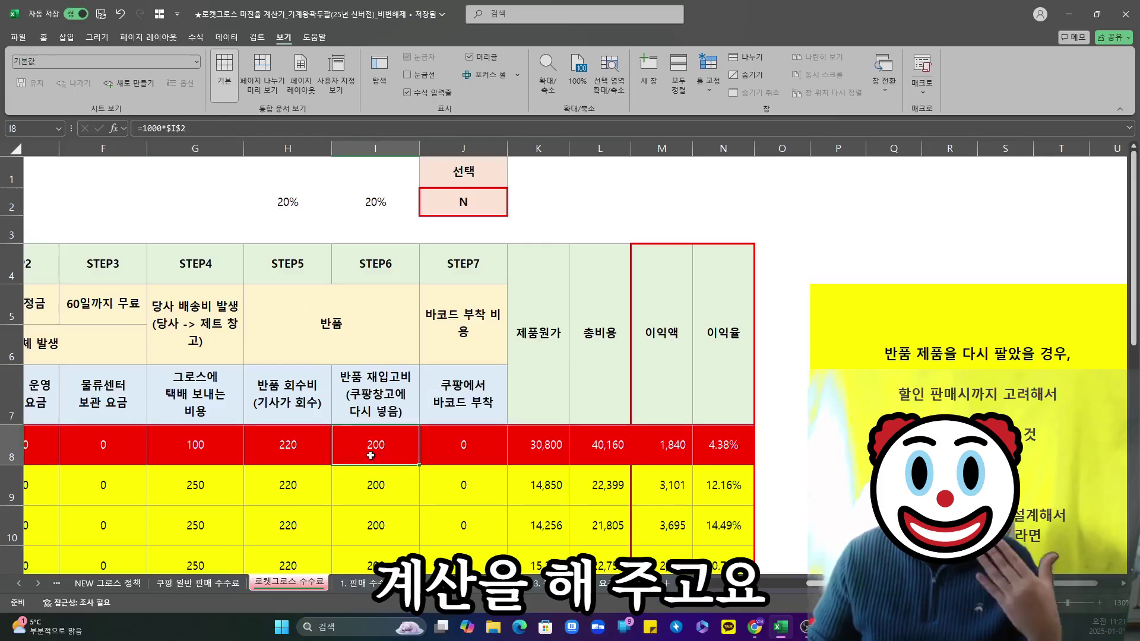
Set the barcode attachment option in J2 to Y and check product 1's barcode fee formula in J8
{"action": "left_click", "coordinate": [460, 453]}
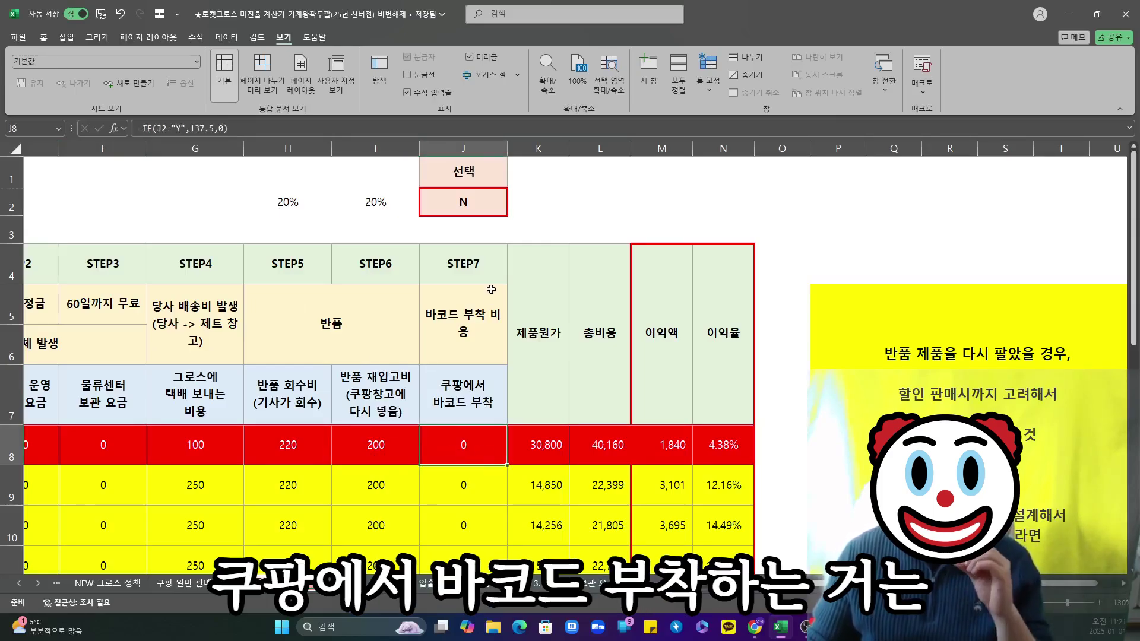
{"action": "left_click", "coordinate": [461, 199]}
{"action": "left_click", "coordinate": [512, 209]}
{"action": "left_click", "coordinate": [477, 224]}
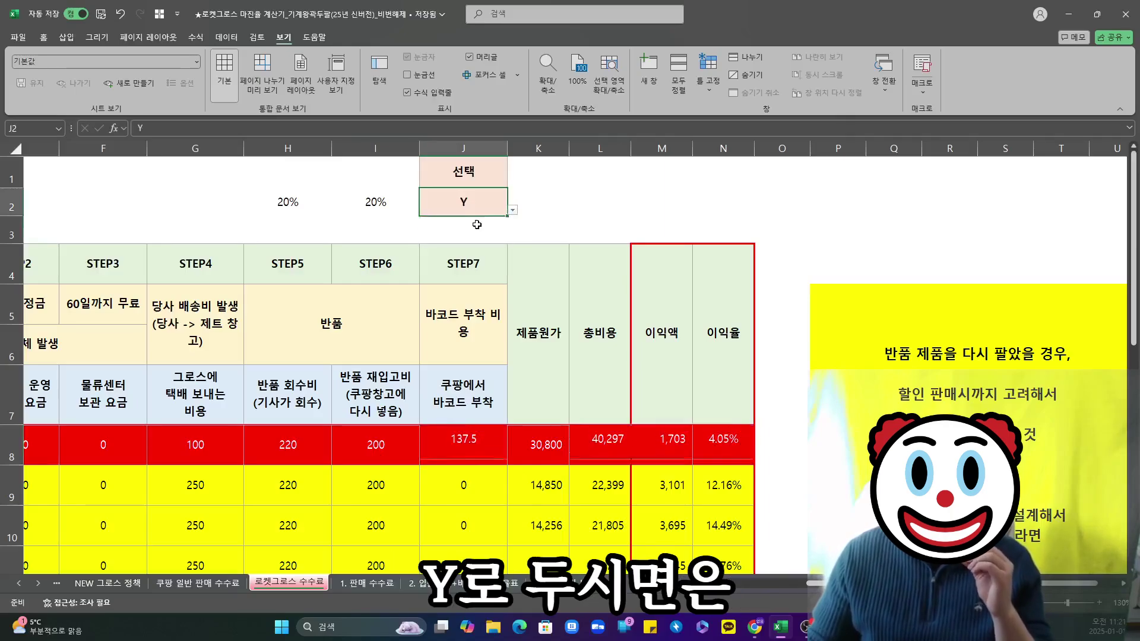
{"action": "left_click", "coordinate": [475, 455]}
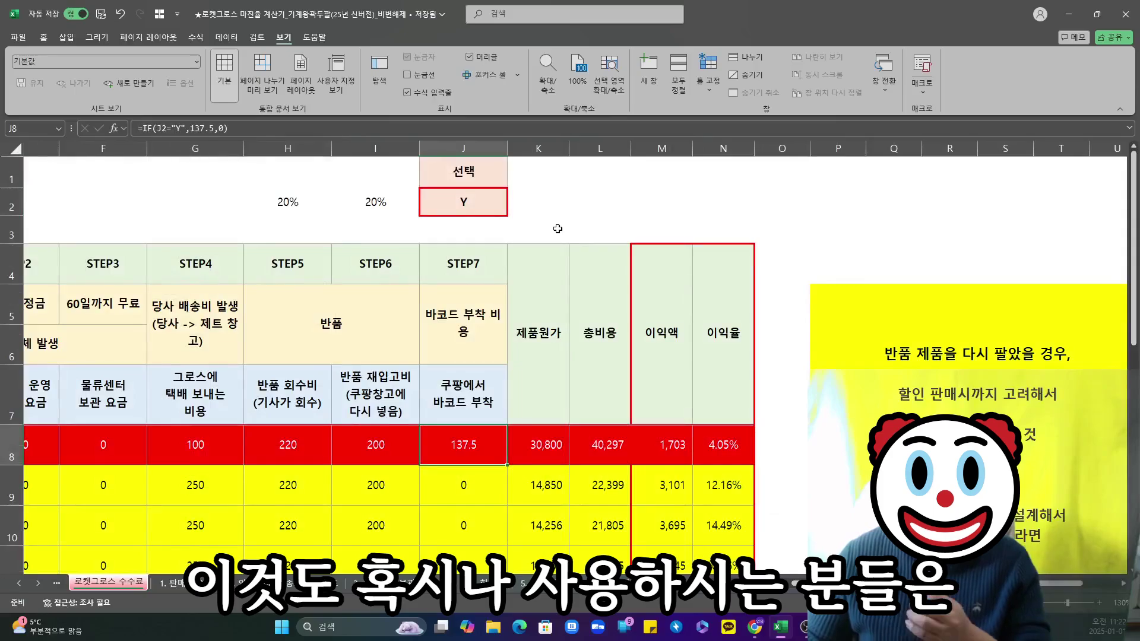
{"action": "left_click", "coordinate": [478, 198]}
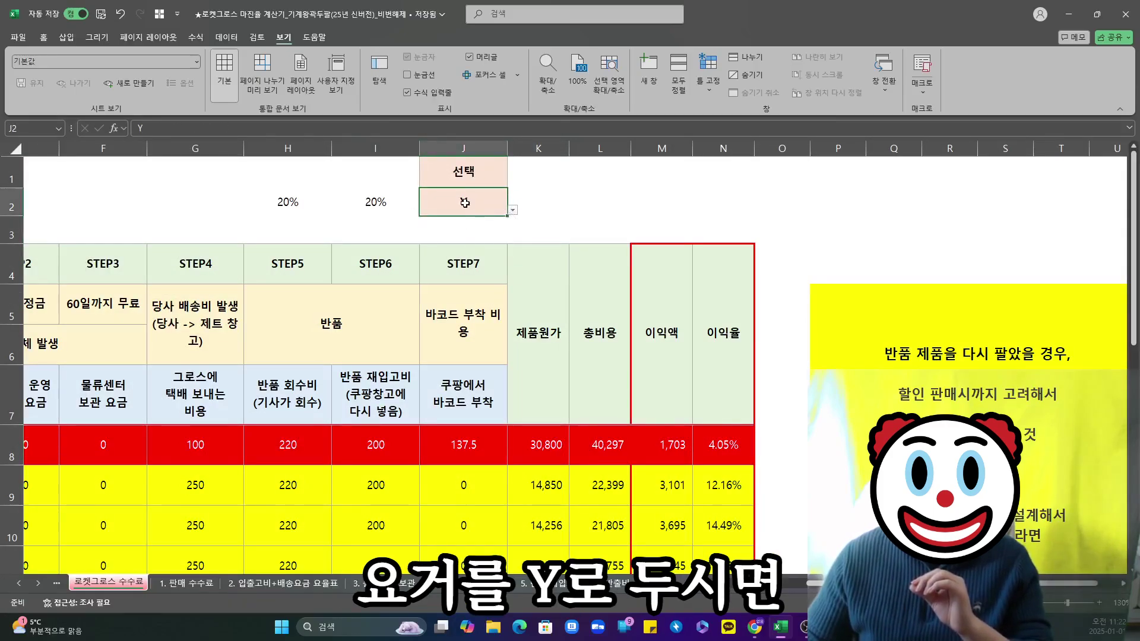
{"action": "left_click", "coordinate": [463, 439]}
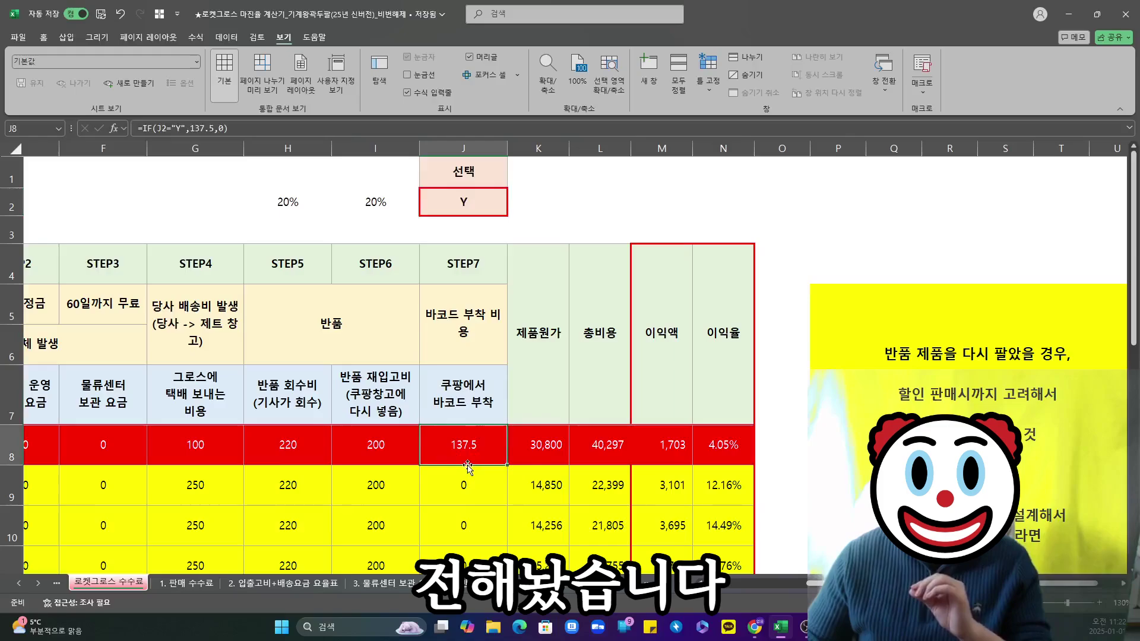
Set the barcode attachment option in J2 to N and recheck product 1's barcode fee in J8
{"action": "left_click", "coordinate": [463, 202]}
{"action": "left_click", "coordinate": [512, 210]}
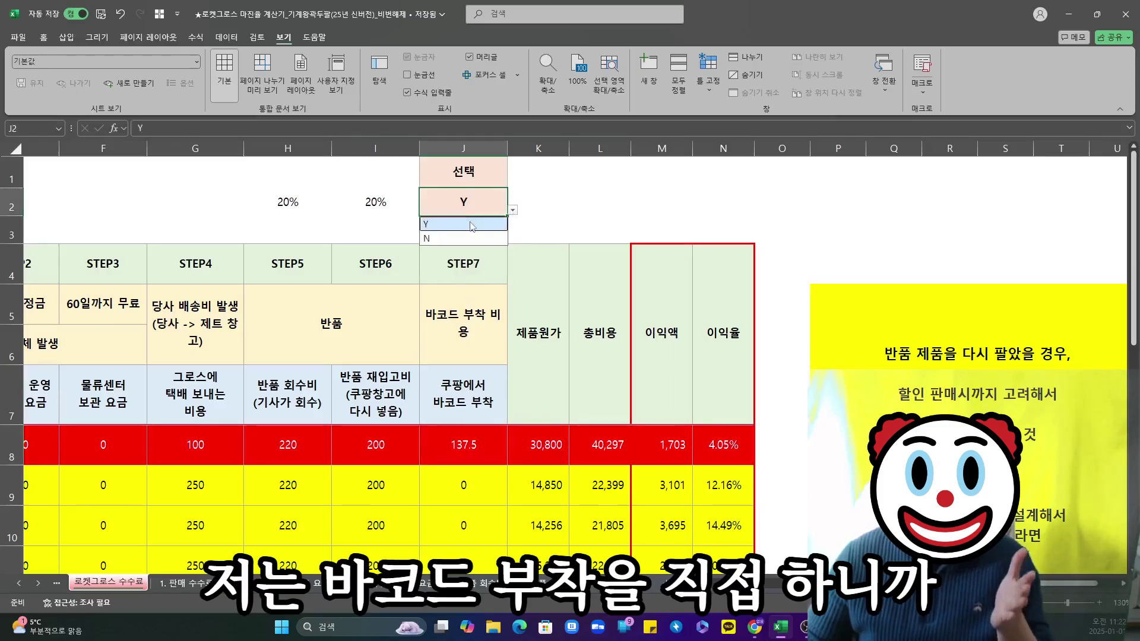
{"action": "left_click", "coordinate": [473, 238]}
{"action": "left_click", "coordinate": [470, 447]}
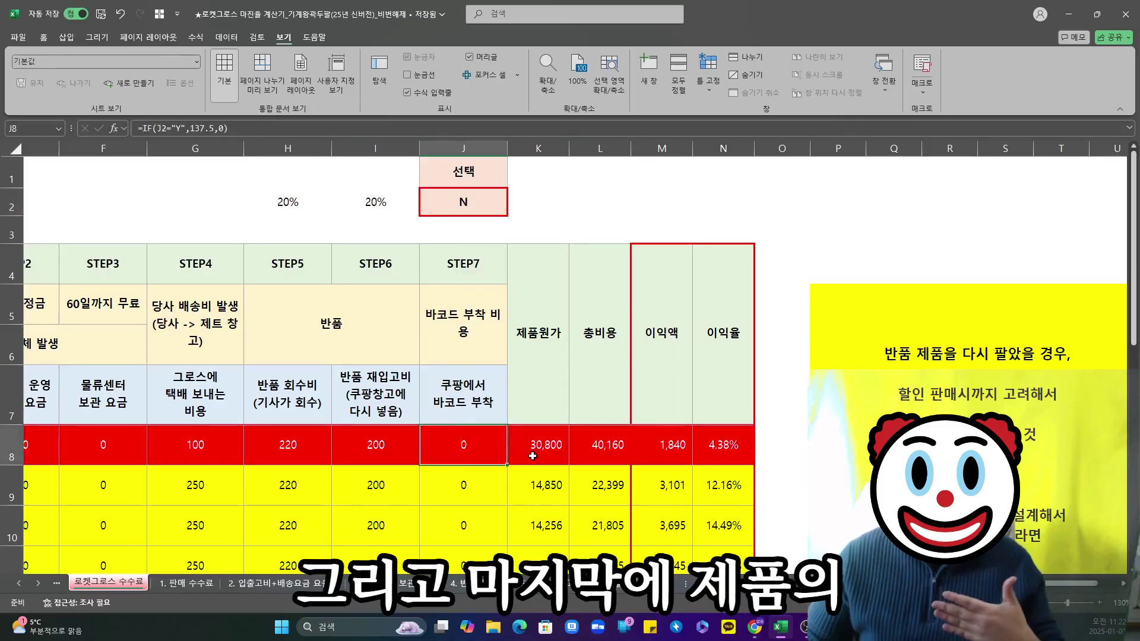
Review product 1's cost price and trace the formulas for its total cost, profit amount and profit rate
{"action": "left_click_drag", "start_coordinate": [552, 335], "coordinate": [549, 455]}
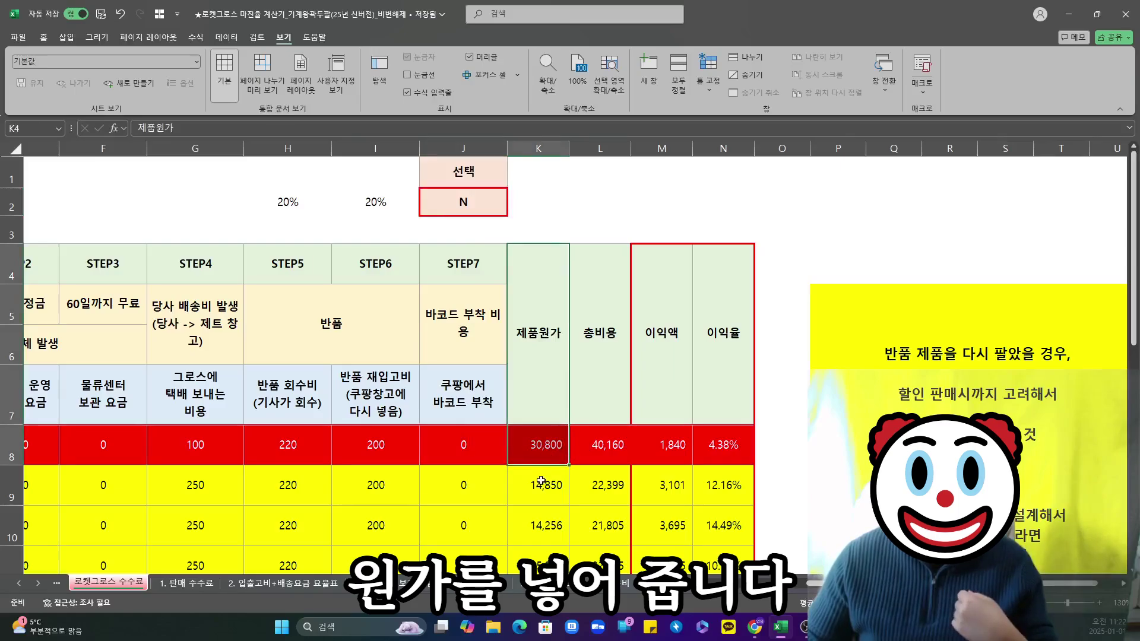
{"action": "left_click", "coordinate": [577, 462]}
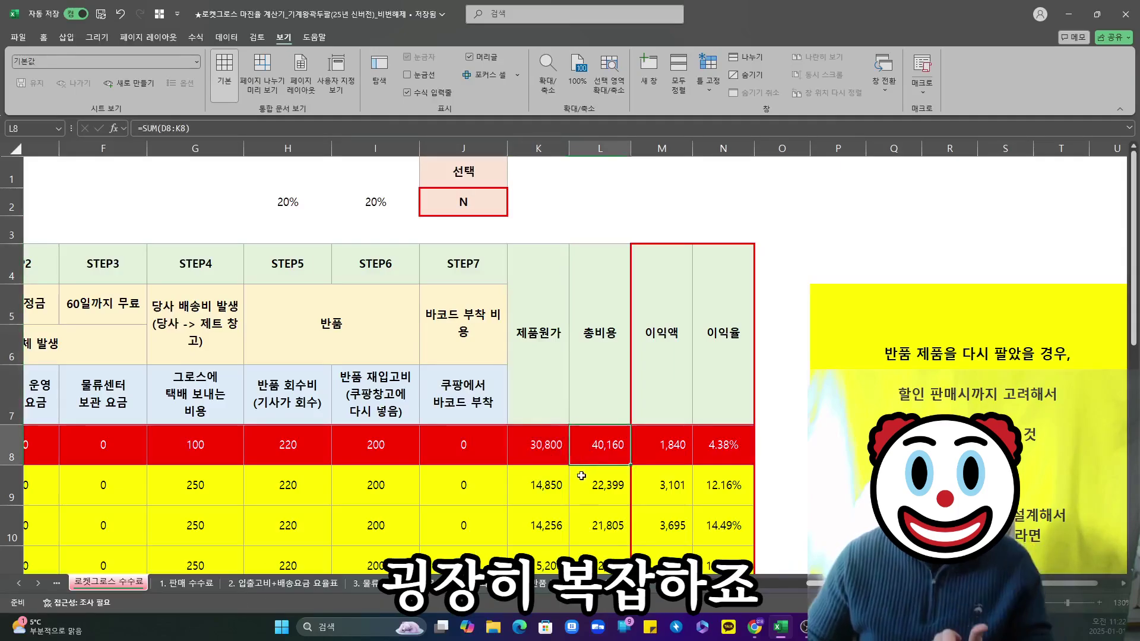
{"action": "key", "text": "F2"}
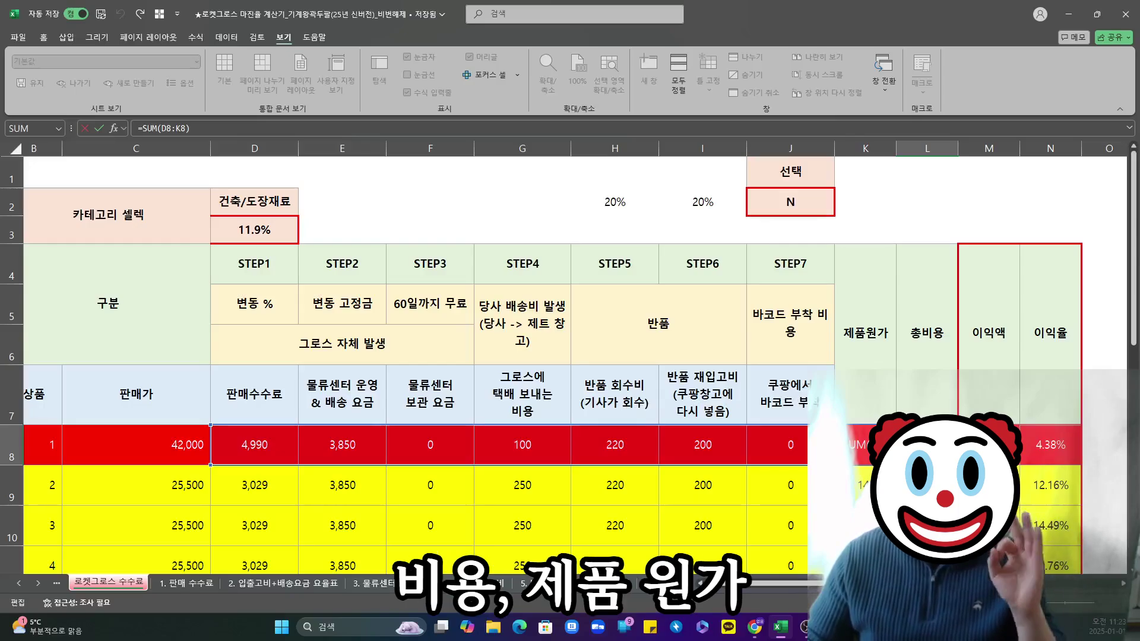
{"action": "key", "text": "ctrl+Return"}
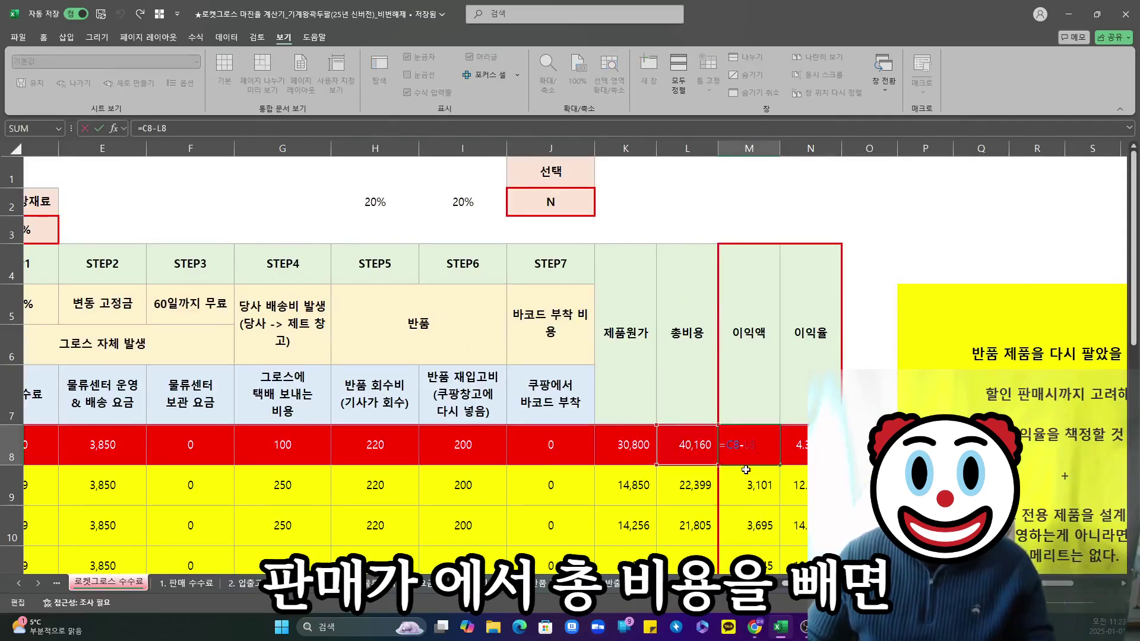
{"action": "key", "text": "Right"}
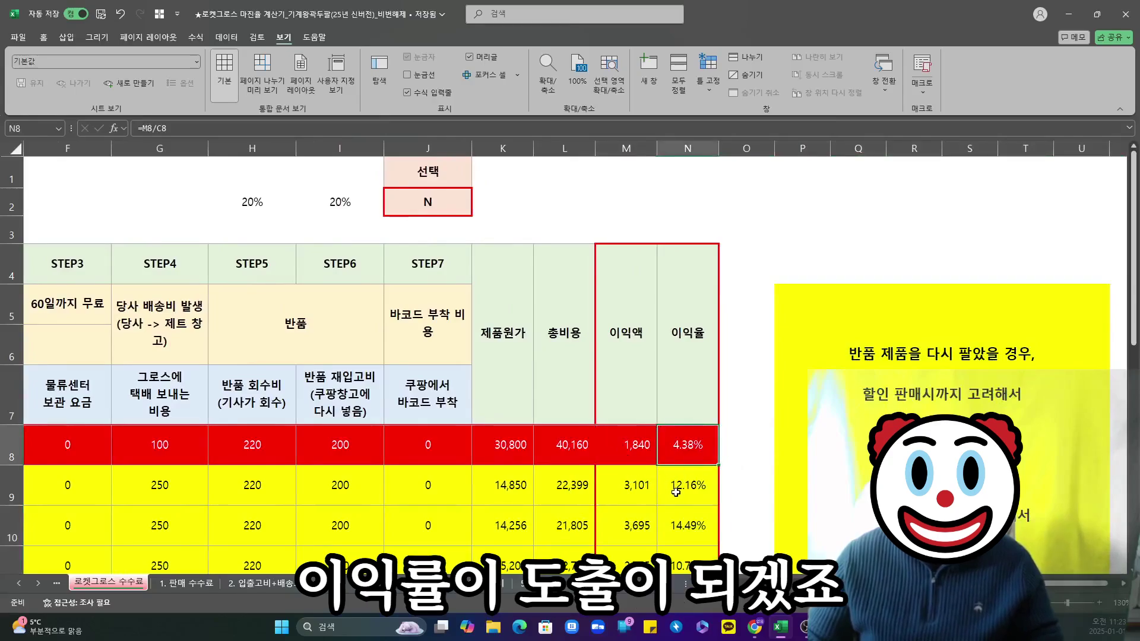
Compare the profit rates of the listed products, highlighting product 3's costs and profit in row 10
{"action": "scroll", "coordinate": [674, 492], "scroll_direction": "down", "scroll_amount": 1}
{"action": "left_click_drag", "start_coordinate": [688, 393], "coordinate": [394, 433]}
{"action": "scroll", "coordinate": [394, 432], "scroll_direction": "down", "scroll_amount": 2}
{"action": "left_click_drag", "start_coordinate": [775, 377], "coordinate": [143, 383]}
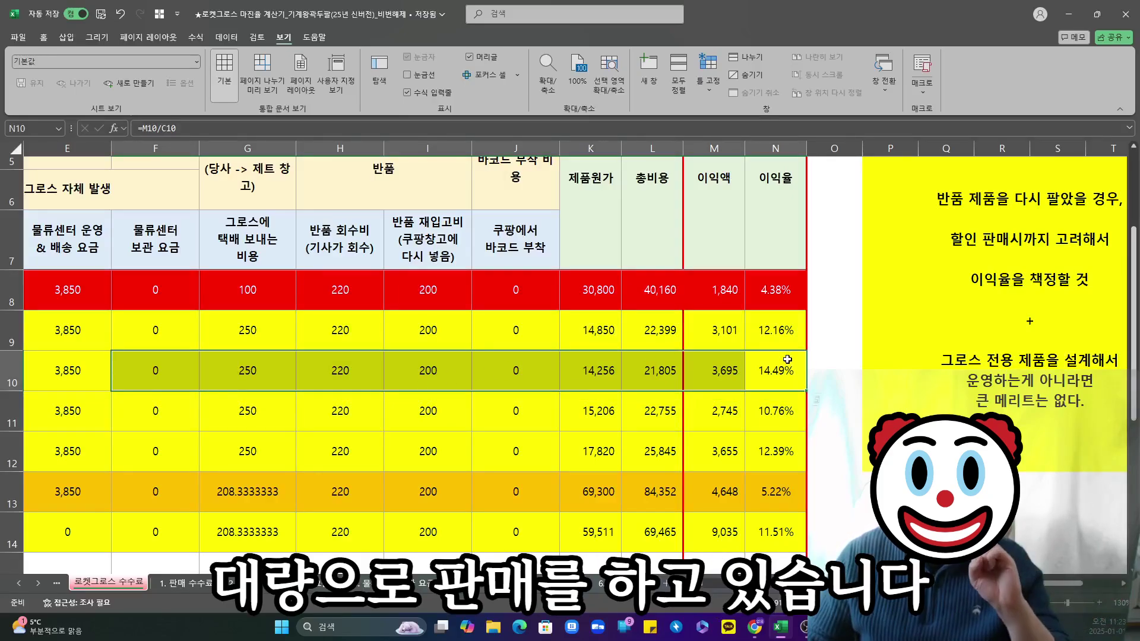
{"action": "scroll", "coordinate": [787, 359], "scroll_direction": "up", "scroll_amount": 1}
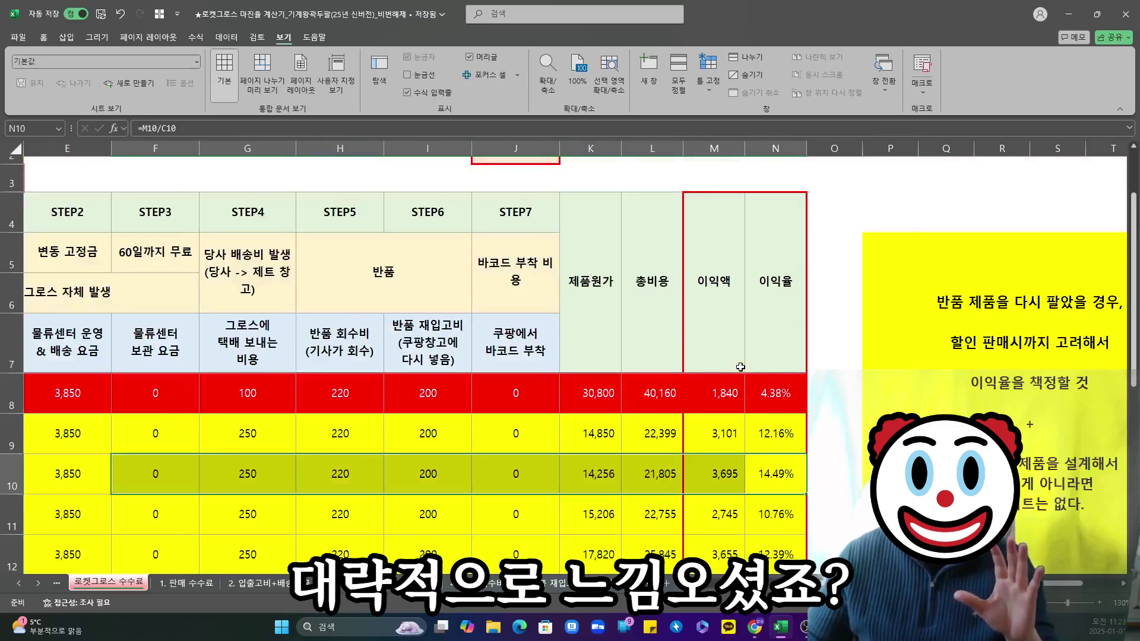
Read the yellow note beside the table on reselling returned products and designing Gross-only products
{"action": "left_click_drag", "start_coordinate": [804, 588], "coordinate": [715, 585]}
{"action": "left_click", "coordinate": [274, 474]}
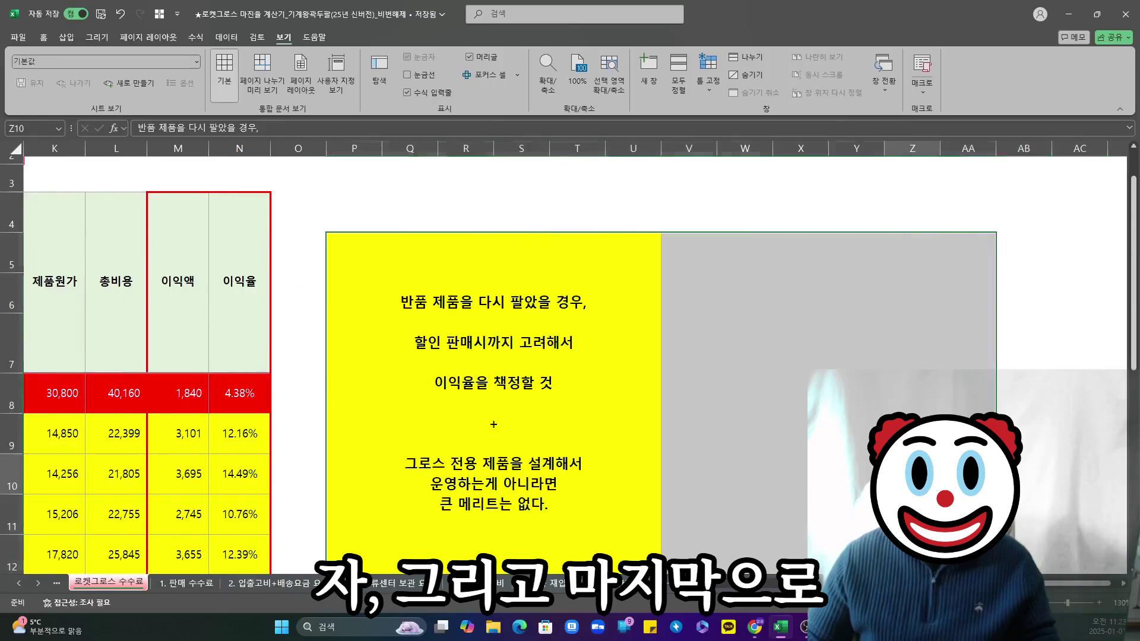
{"action": "left_click", "coordinate": [908, 475]}
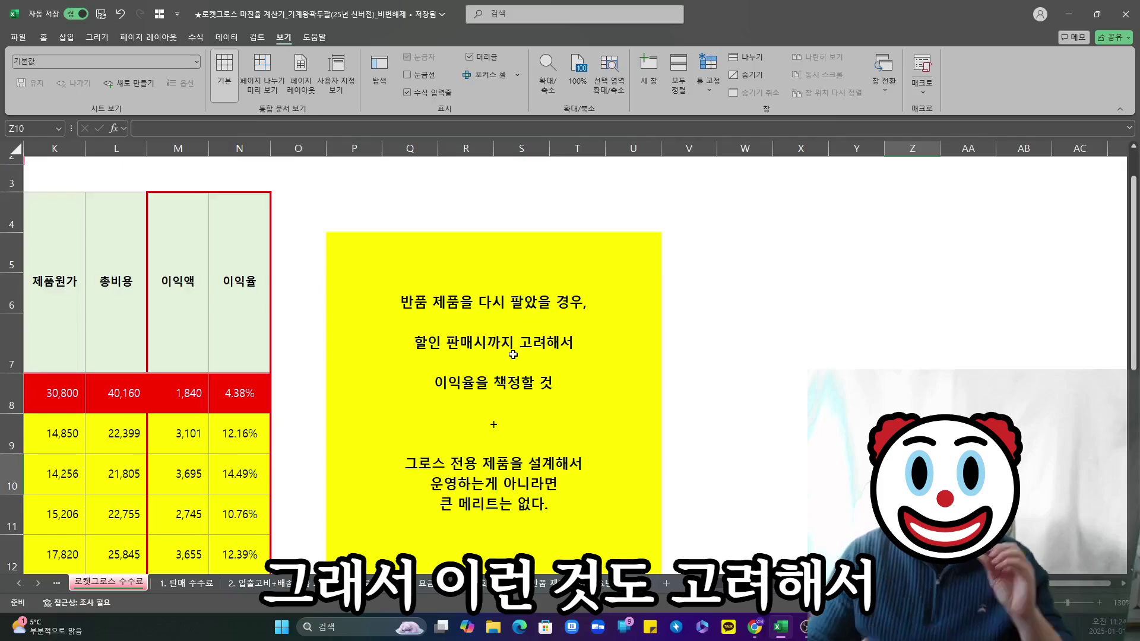
{"action": "left_click", "coordinate": [522, 374]}
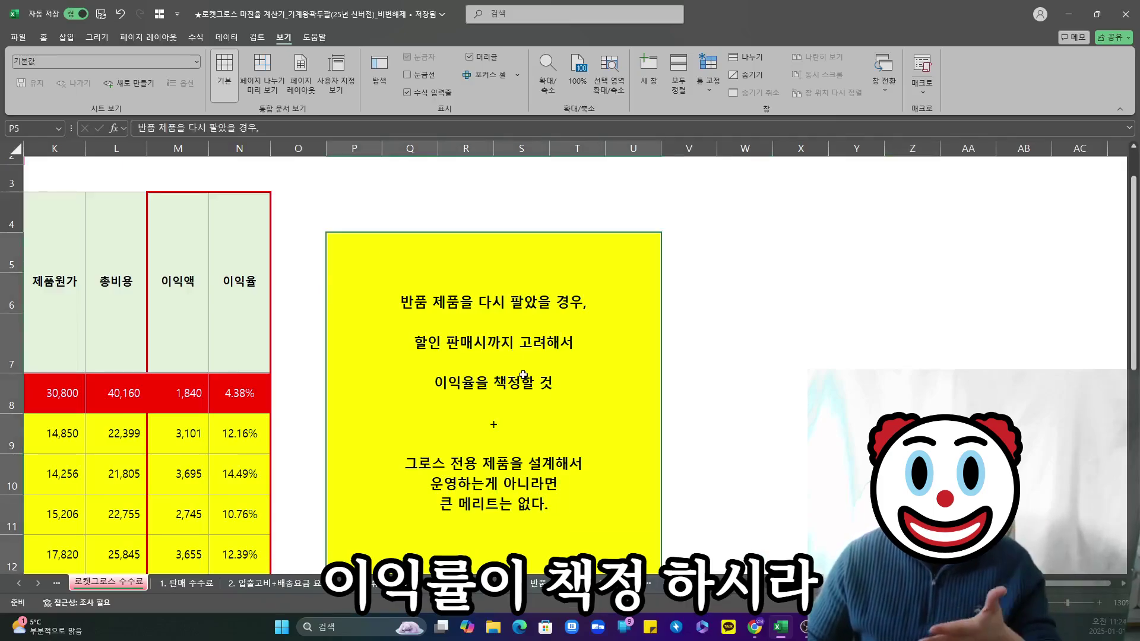
{"action": "scroll", "coordinate": [522, 374], "scroll_direction": "down", "scroll_amount": 1}
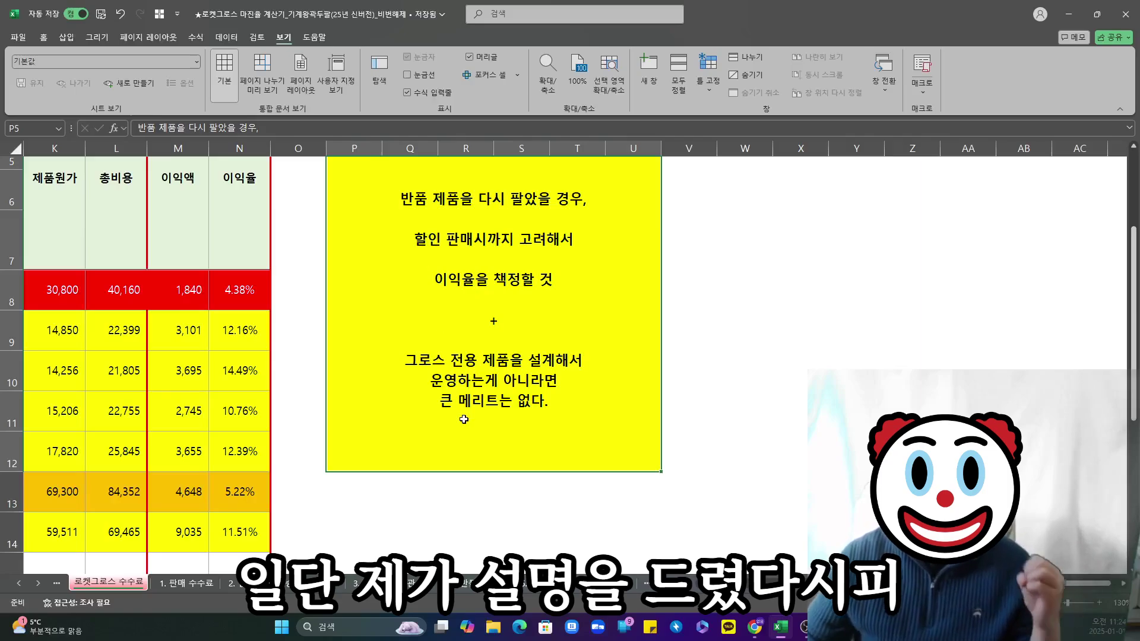
Return to the fee table and review product 3's fee columns from the sales fee in D10 through the barcode fee
{"action": "scroll", "coordinate": [669, 448], "scroll_direction": "left", "scroll_amount": 5}
{"action": "left_click", "coordinate": [685, 367]}
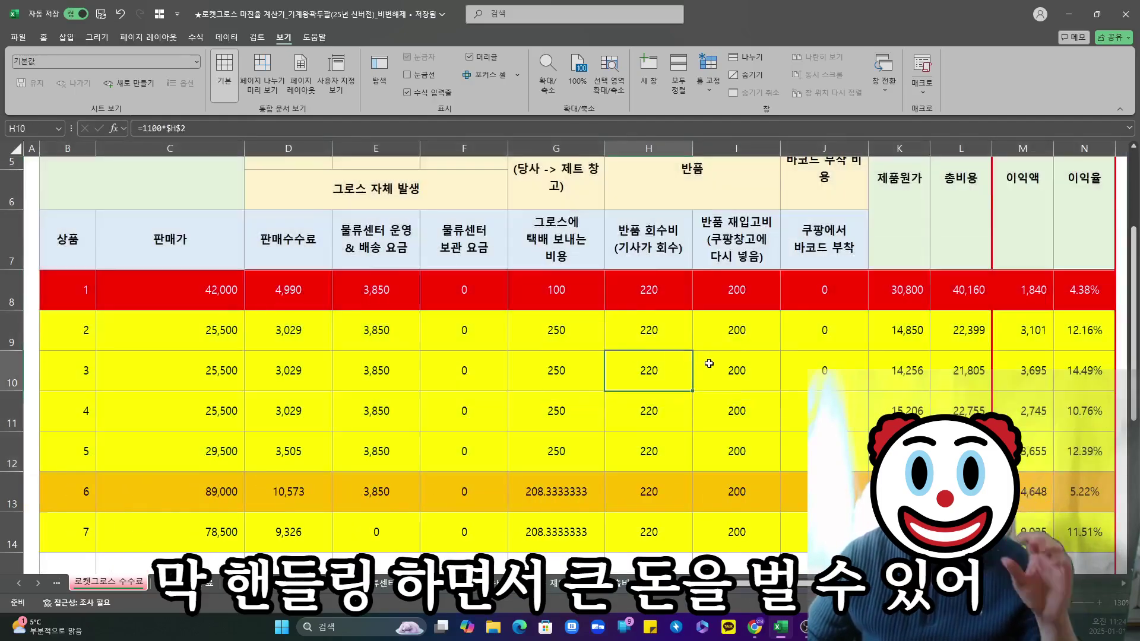
{"action": "scroll", "coordinate": [709, 363], "scroll_direction": "up", "scroll_amount": 1}
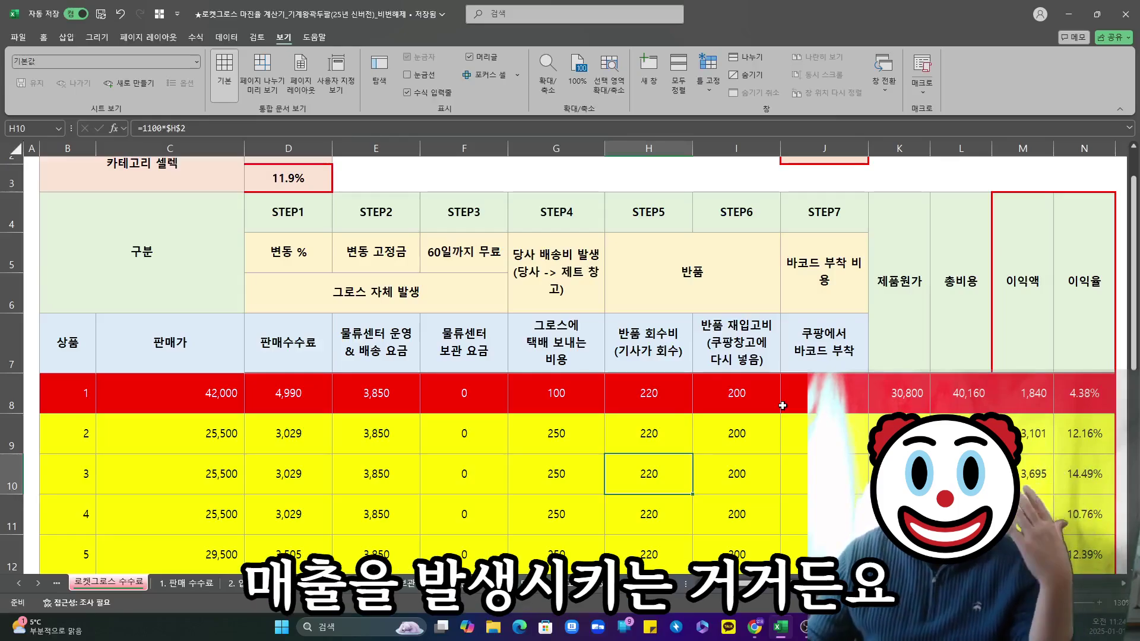
{"action": "left_click_drag", "start_coordinate": [288, 474], "coordinate": [864, 472]}
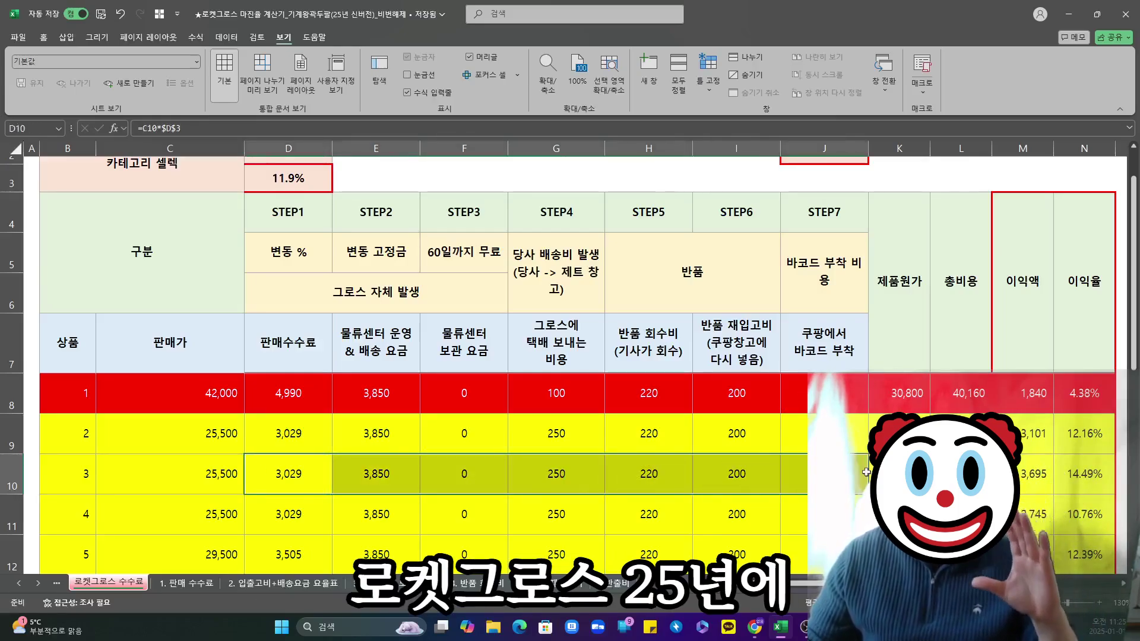